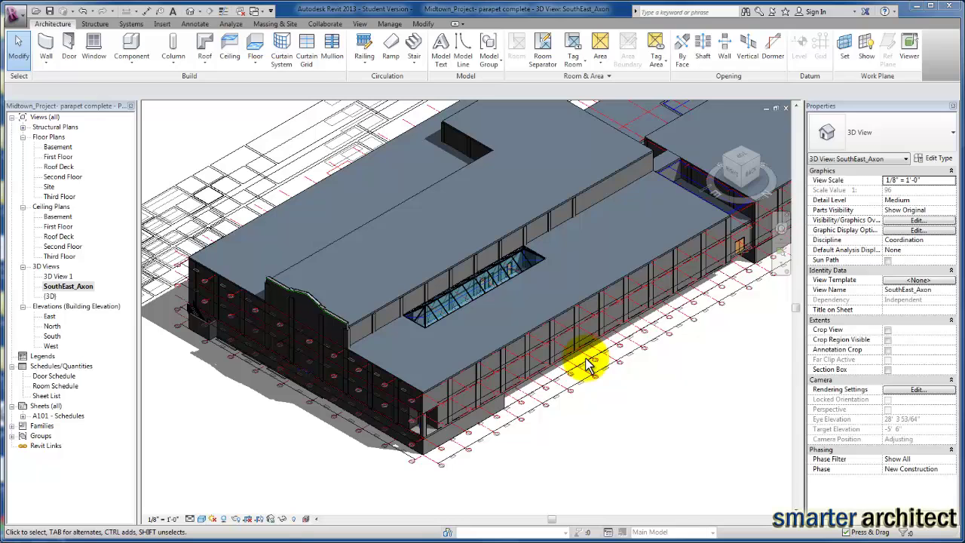
Step: Hide the A-0, A-1, A-2 and A-3 DWG imports in the 3D axon view
{"action": "left_click", "coordinate": [919, 221]}
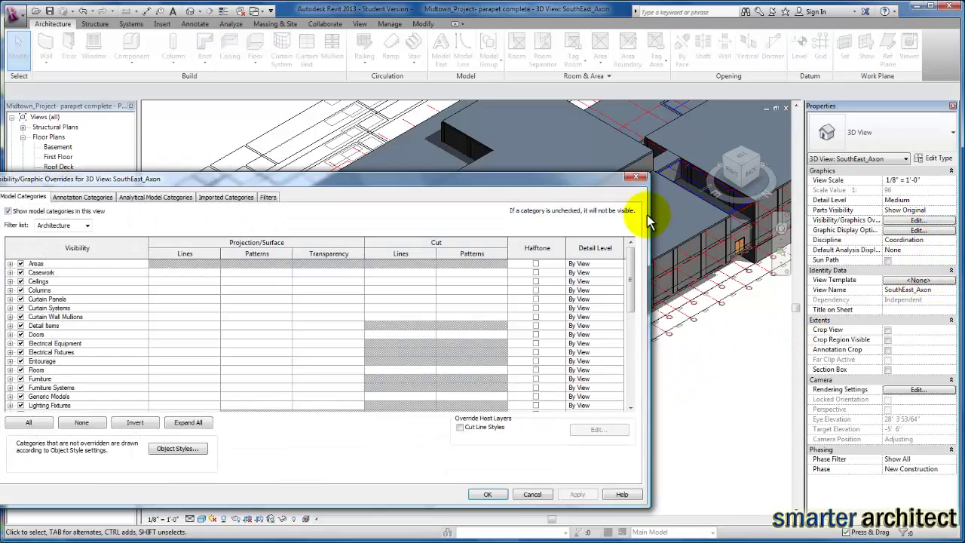
{"action": "left_click", "coordinate": [237, 196]}
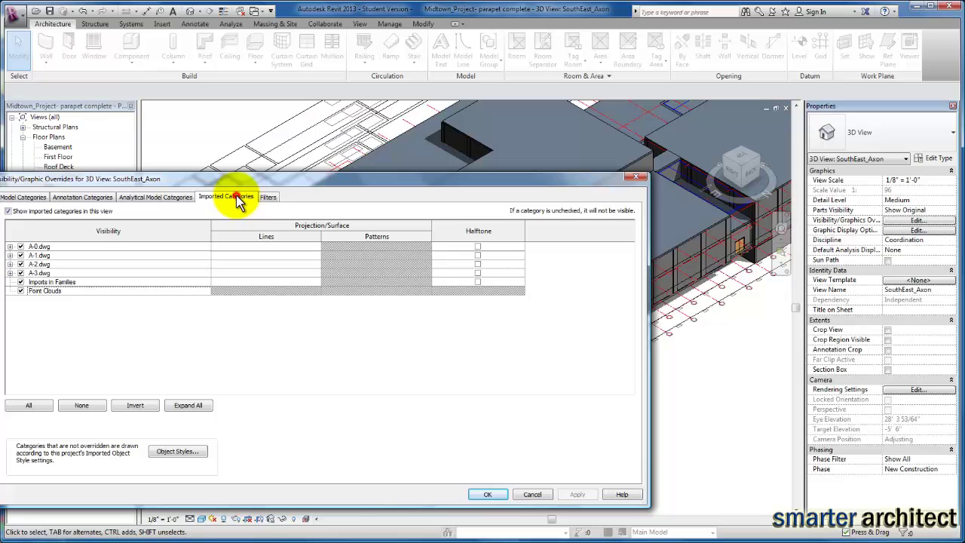
{"action": "left_click", "coordinate": [21, 247]}
{"action": "left_click", "coordinate": [21, 256]}
{"action": "left_click", "coordinate": [21, 264]}
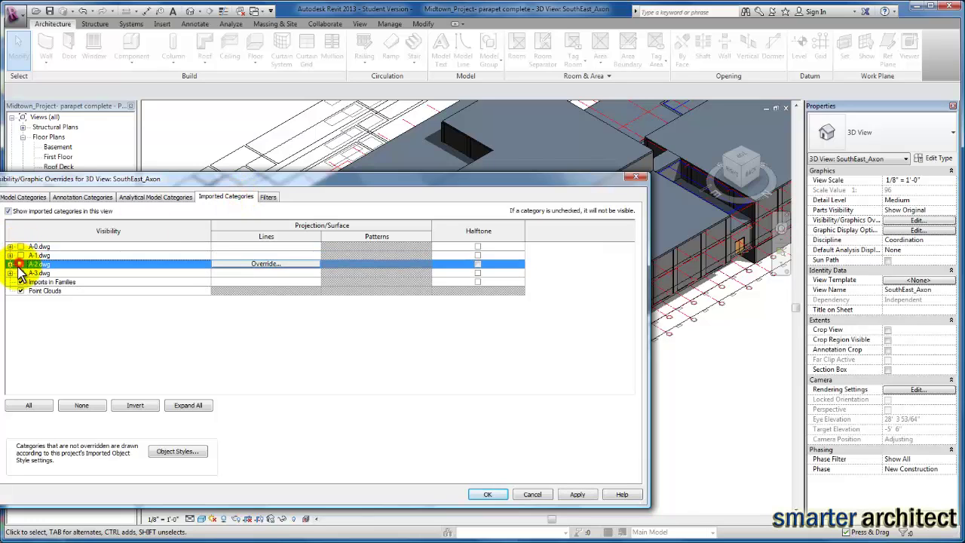
{"action": "left_click", "coordinate": [21, 273]}
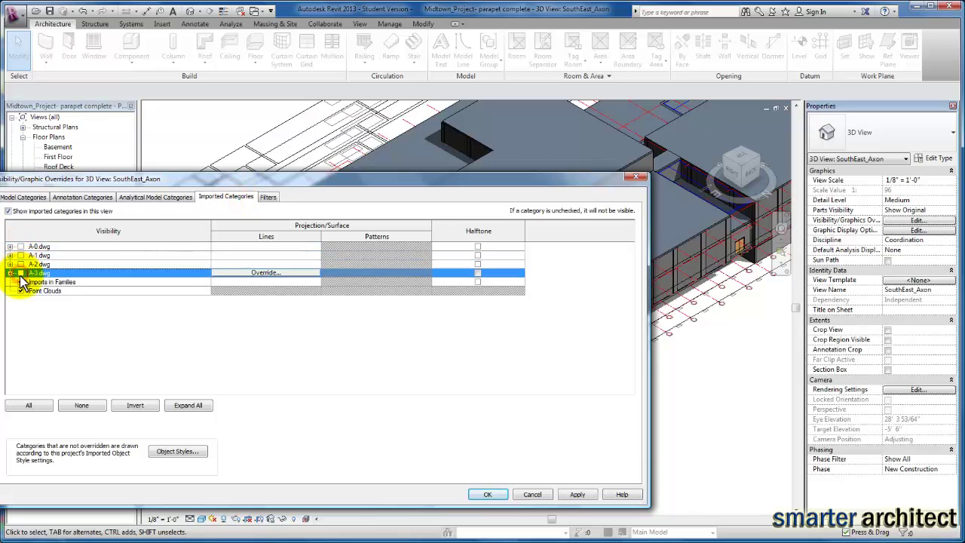
{"action": "left_click", "coordinate": [578, 494]}
{"action": "left_click", "coordinate": [491, 494]}
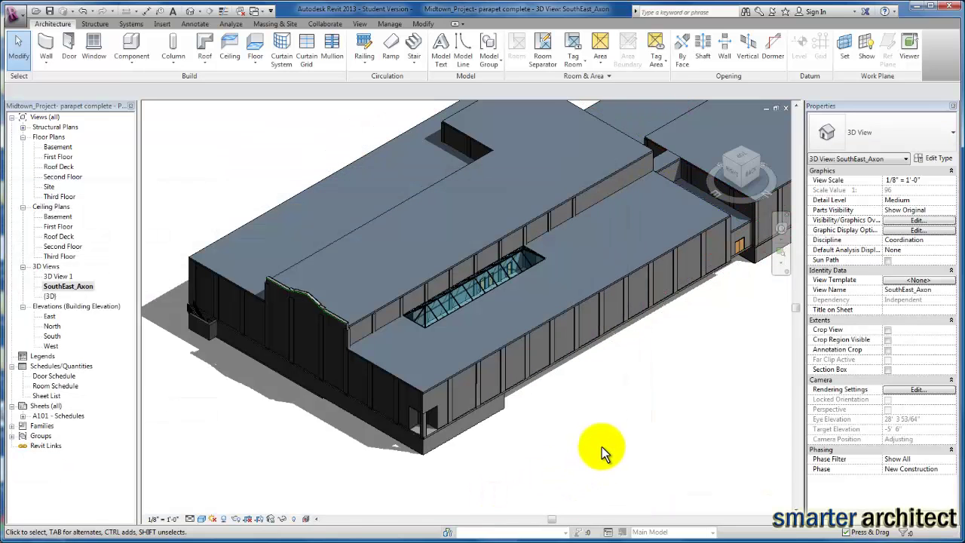
{"action": "scroll", "coordinate": [621, 442], "scroll_direction": "down", "scroll_amount": 2}
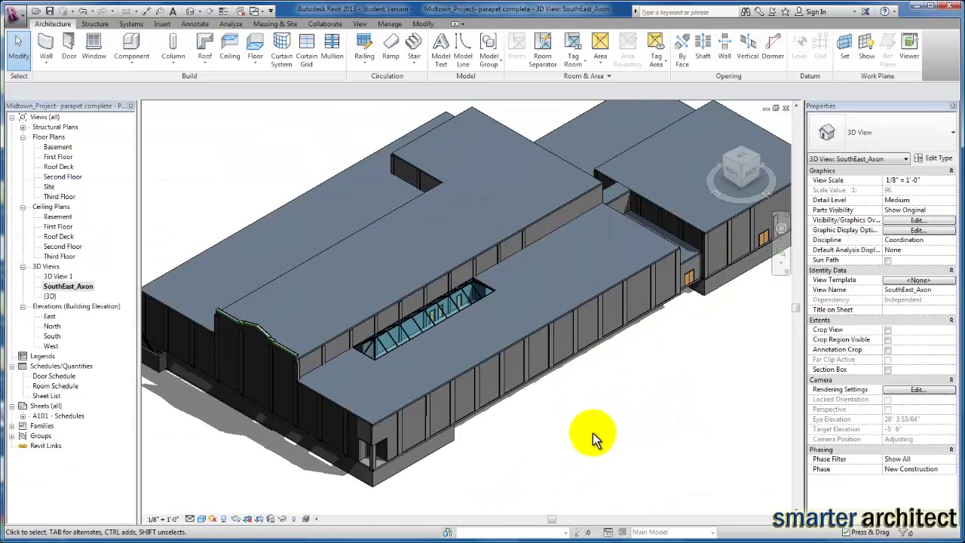
{"action": "scroll", "coordinate": [541, 424], "scroll_direction": "up", "scroll_amount": 2}
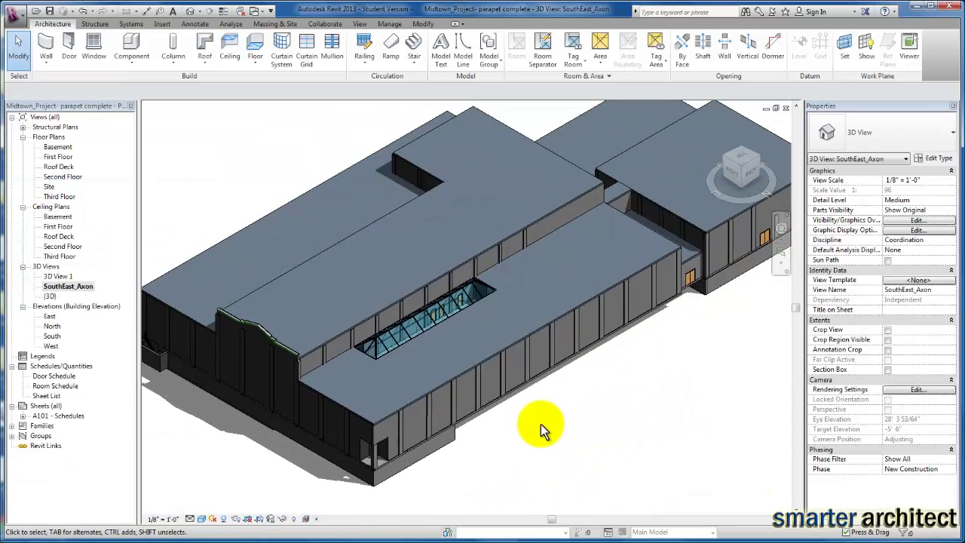
Step: Hide the same A-0 to A-3 DWG imports in the First Floor plan
{"action": "left_click", "coordinate": [58, 157]}
{"action": "double_click", "coordinate": [58, 158]}
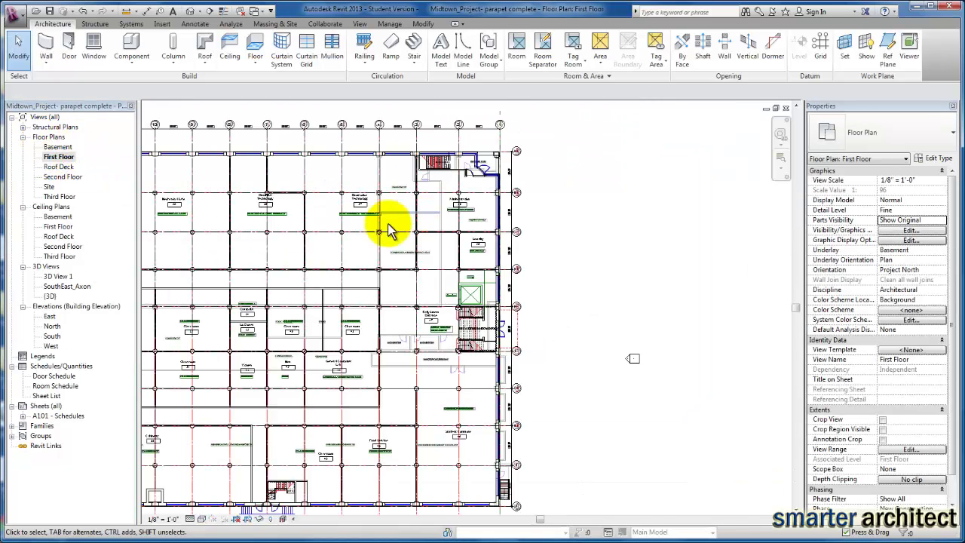
{"action": "middle_click_drag", "start_coordinate": [381, 252], "coordinate": [533, 254]}
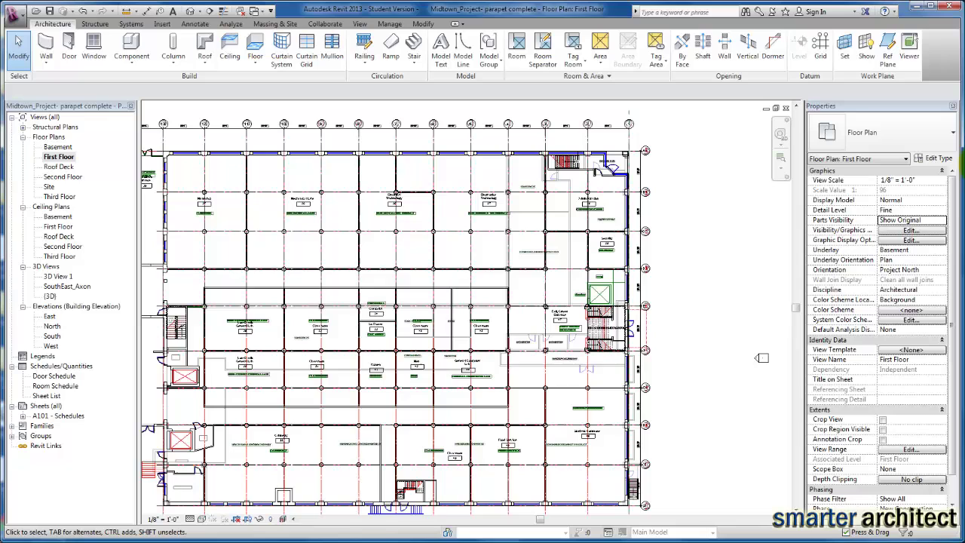
{"action": "left_click", "coordinate": [923, 230]}
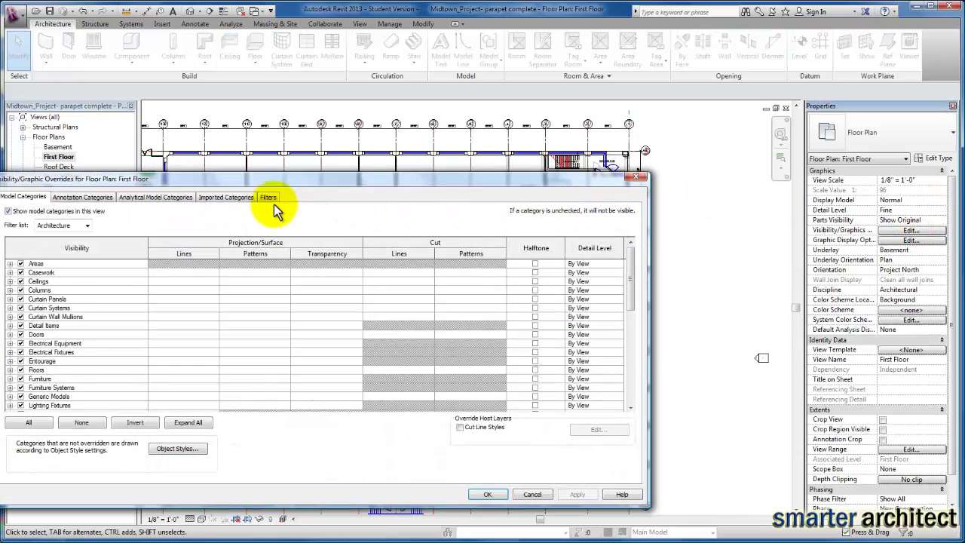
{"action": "left_click", "coordinate": [236, 200]}
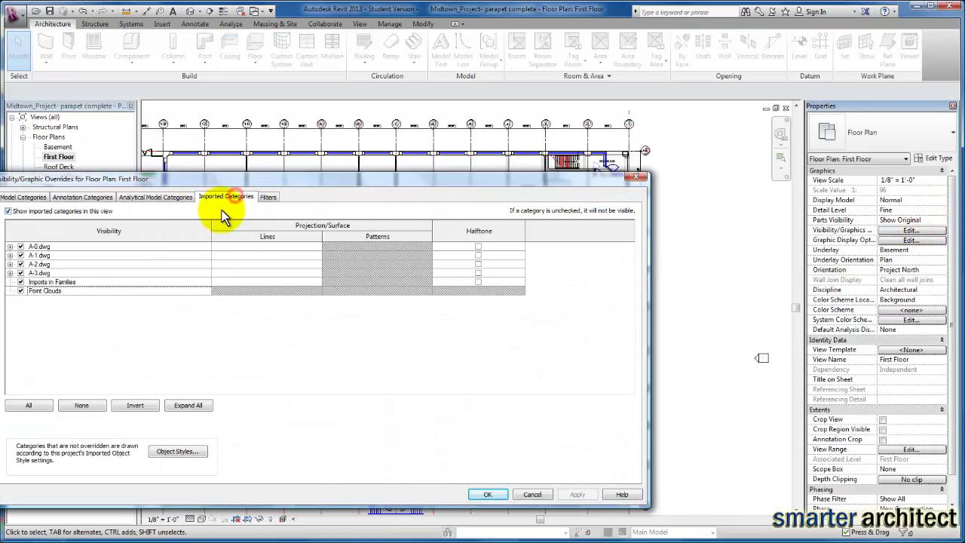
{"action": "left_click", "coordinate": [27, 246]}
{"action": "left_click", "coordinate": [20, 255]}
{"action": "left_click", "coordinate": [21, 264]}
{"action": "left_click", "coordinate": [30, 273]}
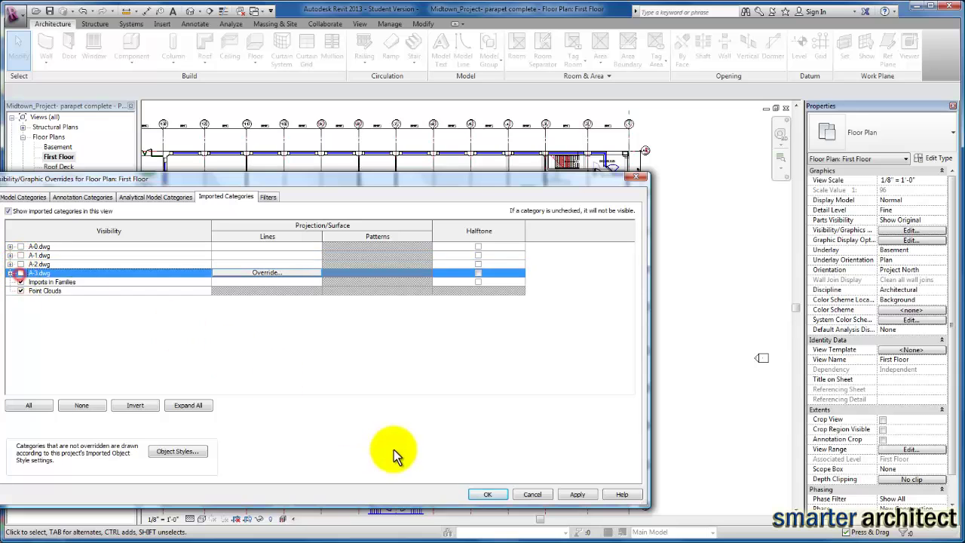
{"action": "left_click", "coordinate": [575, 495]}
{"action": "left_click", "coordinate": [487, 494]}
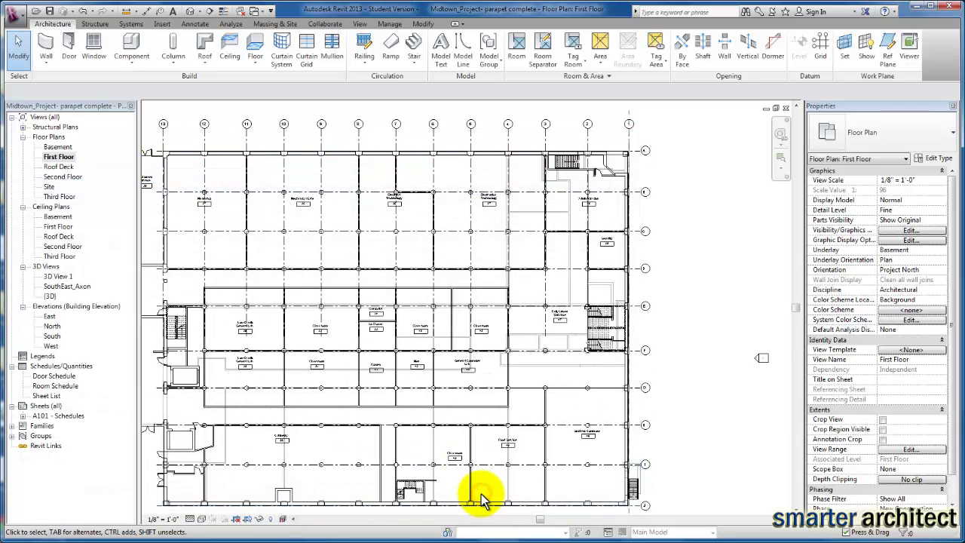
Step: Select the top exterior wall near room 37 and open its Generic - 16 1/4" type properties
{"action": "scroll", "coordinate": [431, 151], "scroll_direction": "up", "scroll_amount": 5}
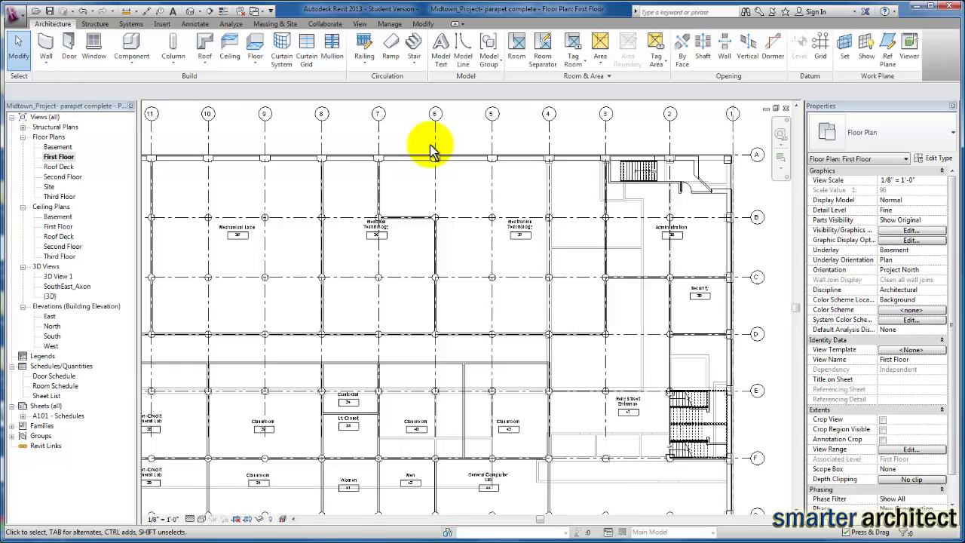
{"action": "scroll", "coordinate": [351, 163], "scroll_direction": "up", "scroll_amount": 3}
{"action": "scroll", "coordinate": [554, 189], "scroll_direction": "down", "scroll_amount": 3}
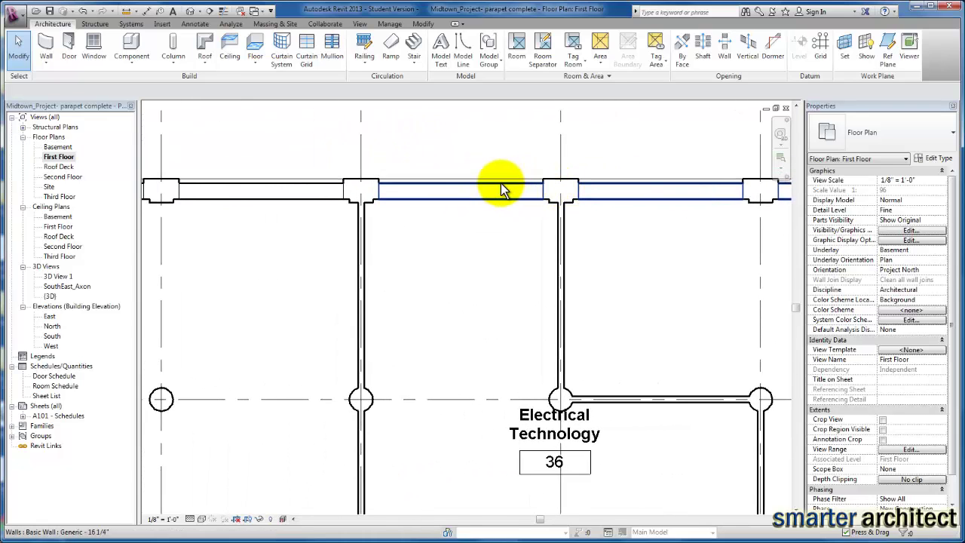
{"action": "middle_click_drag", "start_coordinate": [488, 193], "coordinate": [398, 234]}
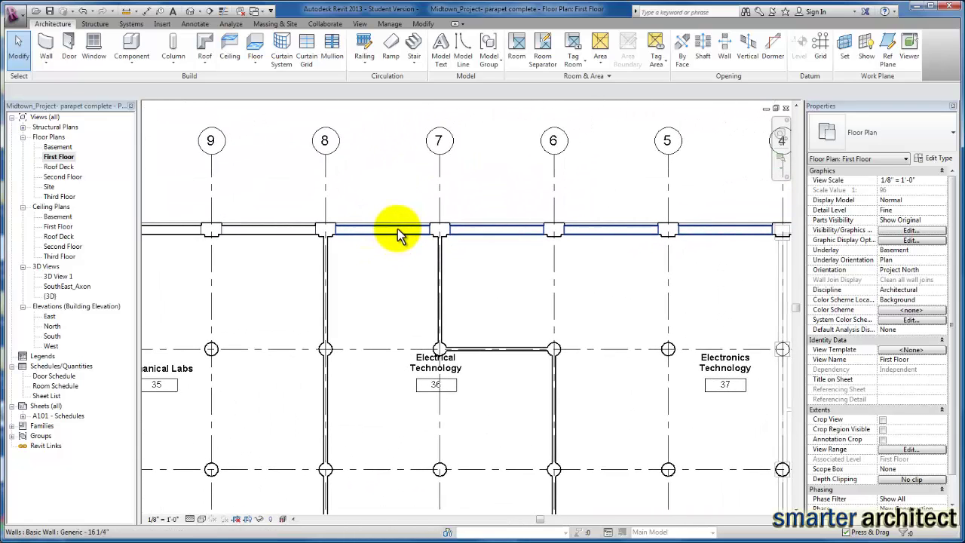
{"action": "left_click", "coordinate": [397, 229]}
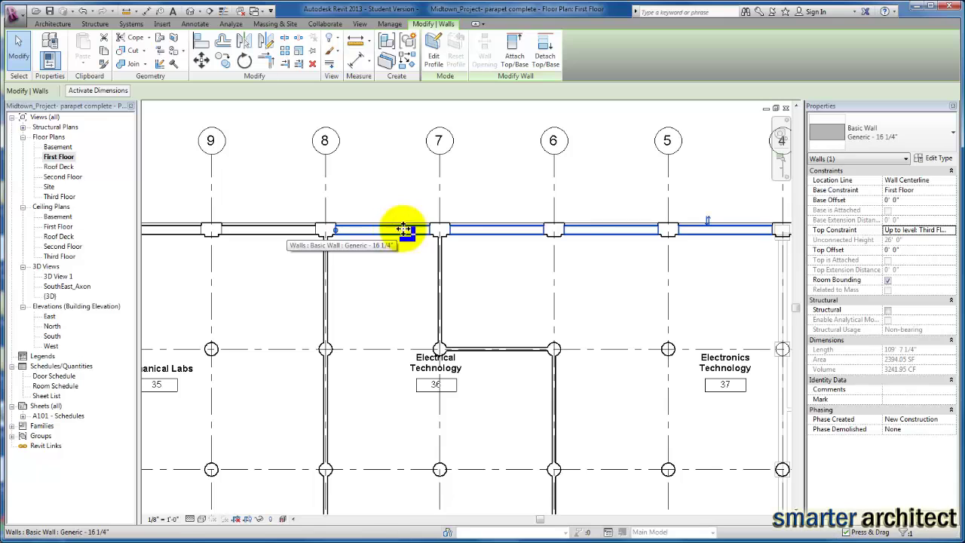
{"action": "left_click", "coordinate": [938, 160]}
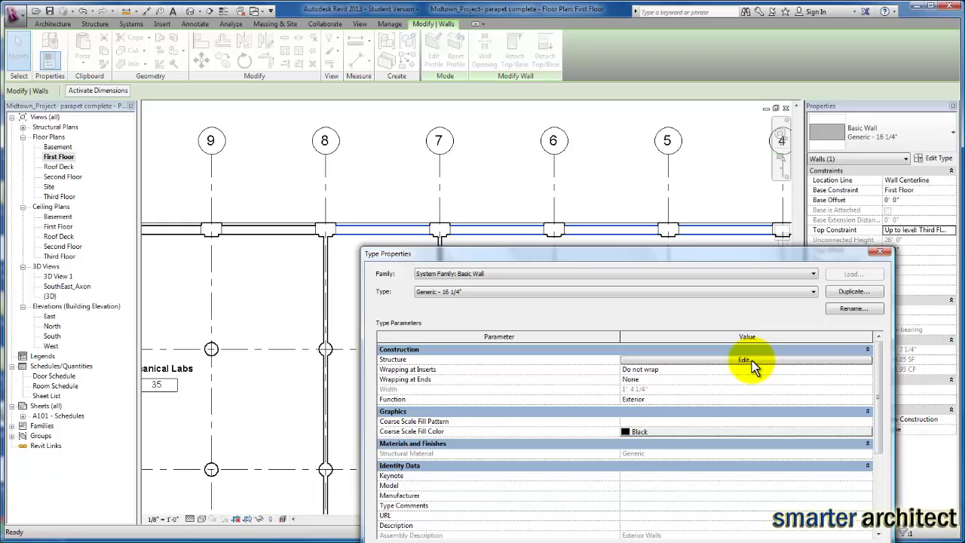
Step: Insert two new wall layers, moving one to the exterior side and one to the interior side
{"action": "left_click", "coordinate": [747, 360]}
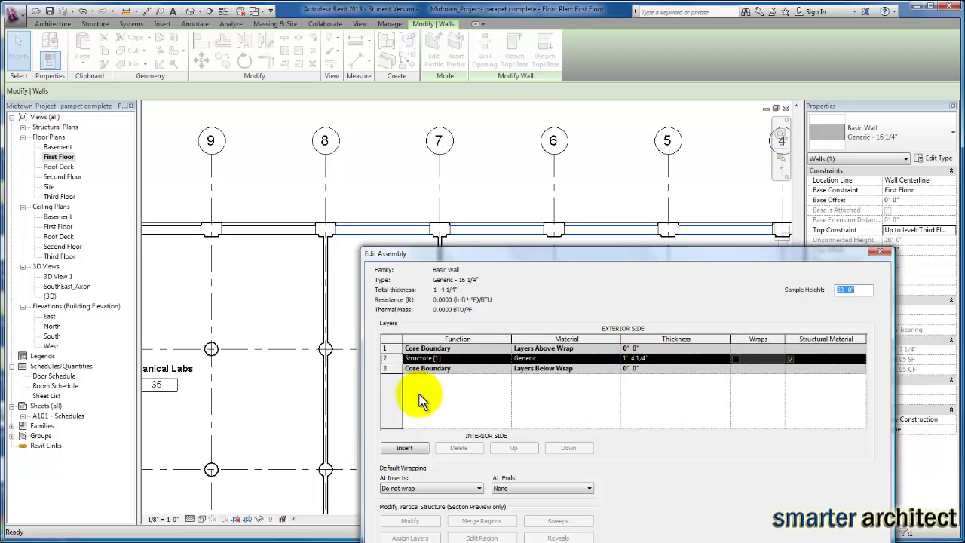
{"action": "left_click", "coordinate": [405, 448]}
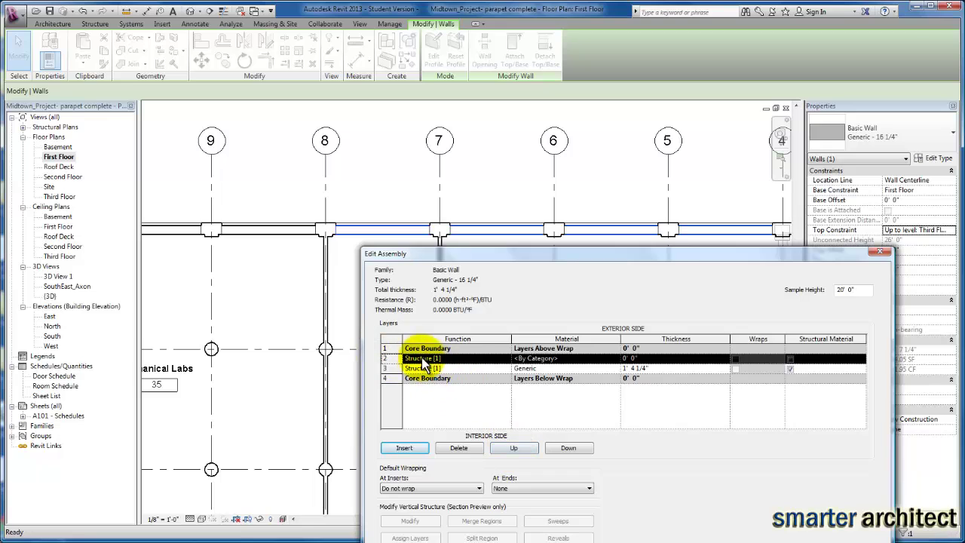
{"action": "left_click", "coordinate": [517, 450]}
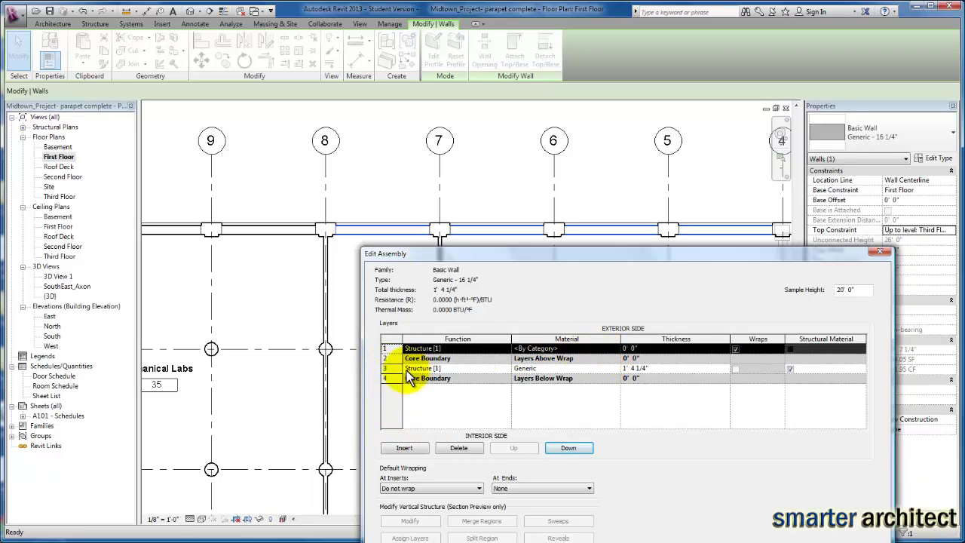
{"action": "left_click", "coordinate": [405, 448]}
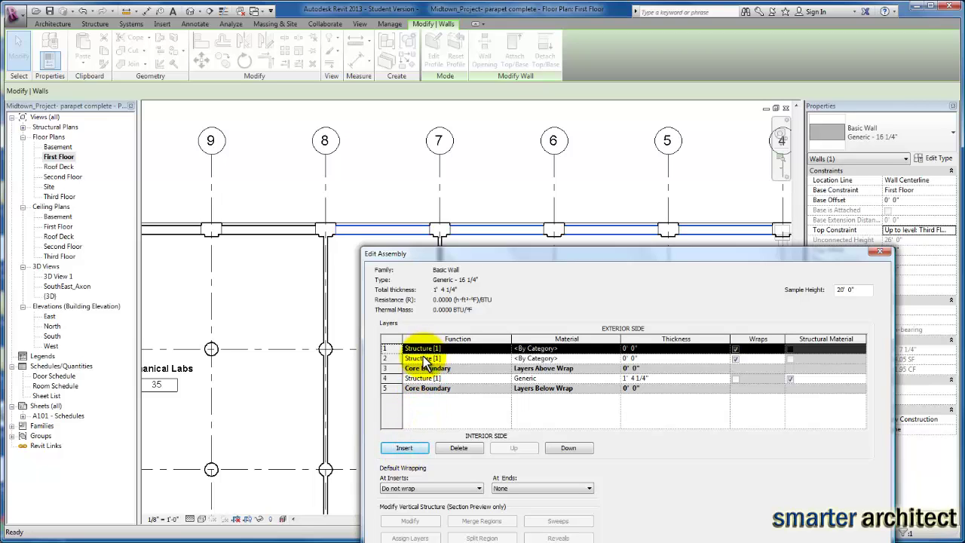
{"action": "left_click", "coordinate": [568, 448]}
{"action": "left_click", "coordinate": [568, 448]}
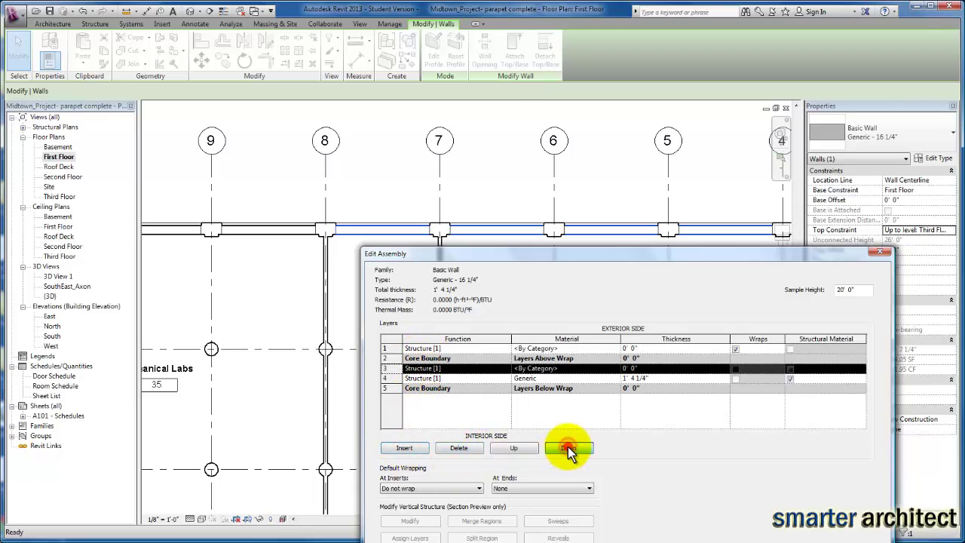
{"action": "left_click", "coordinate": [568, 448]}
{"action": "left_click", "coordinate": [568, 448]}
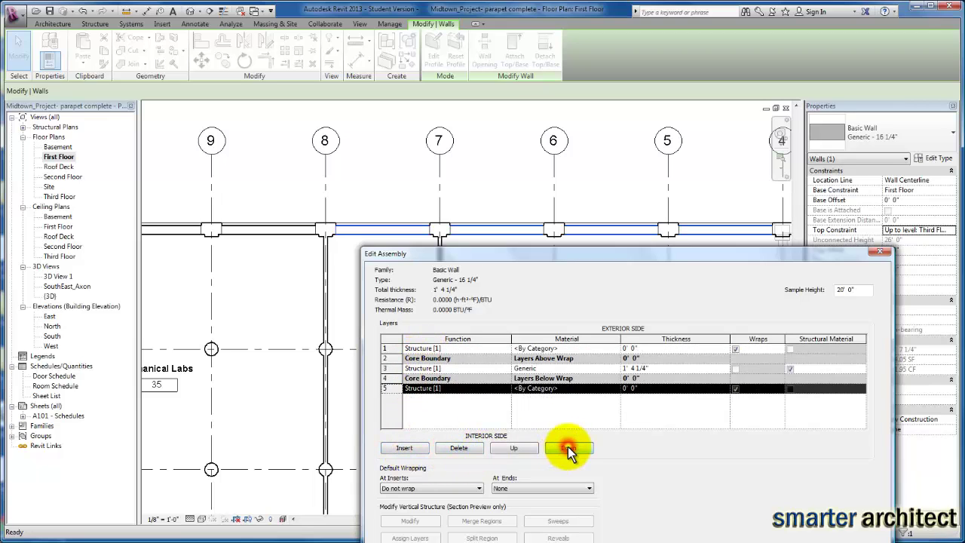
Step: Set layer 1 to Finish 1 [4] in Brick, Common, 2 1/2" thick
{"action": "left_click", "coordinate": [389, 349]}
{"action": "left_click", "coordinate": [504, 349]}
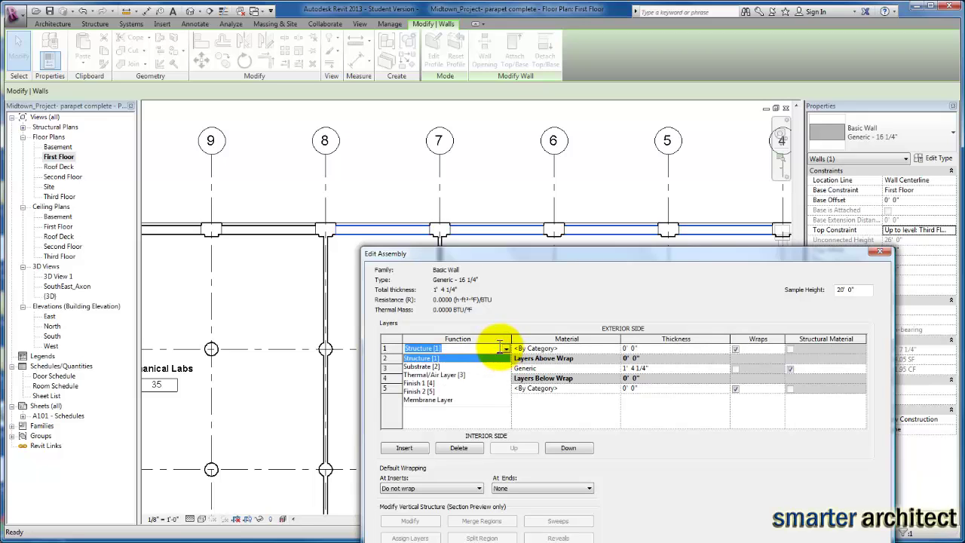
{"action": "left_click", "coordinate": [420, 383]}
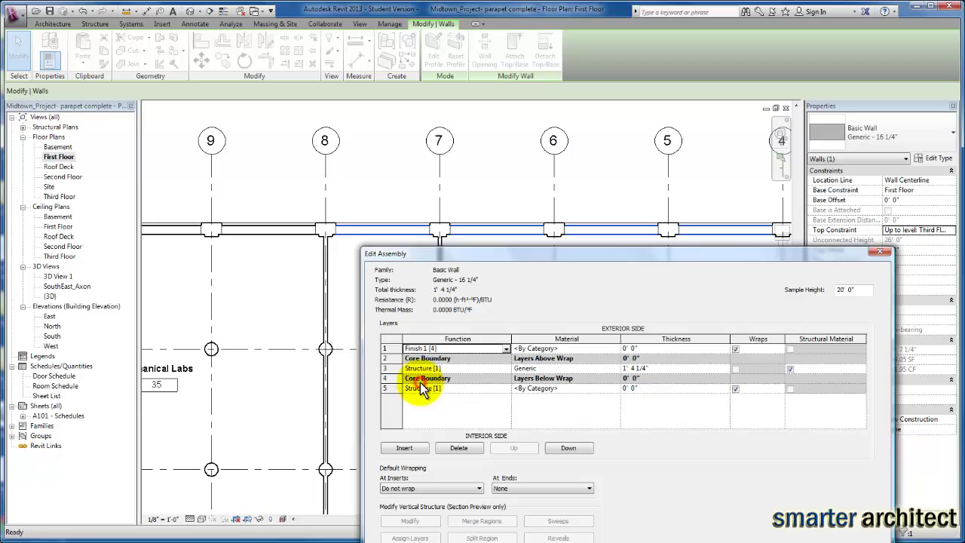
{"action": "left_click", "coordinate": [614, 349]}
{"action": "left_click", "coordinate": [616, 349]}
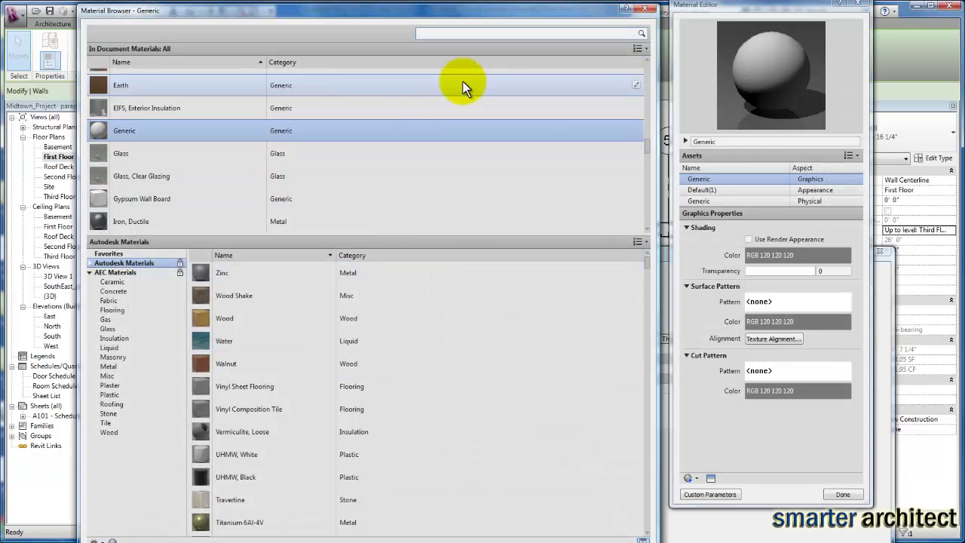
{"action": "left_click", "coordinate": [490, 31]}
{"action": "type", "text": "brick"}
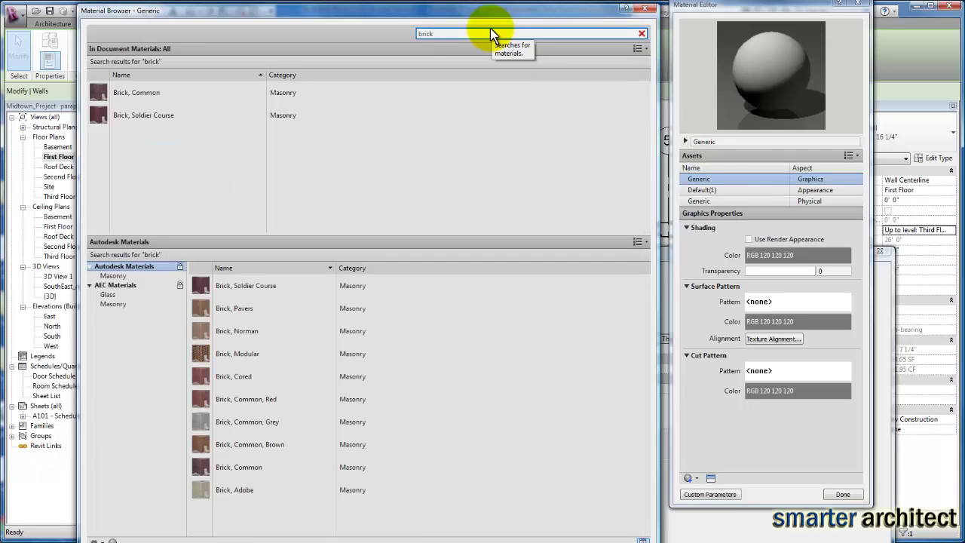
{"action": "left_click", "coordinate": [138, 91]}
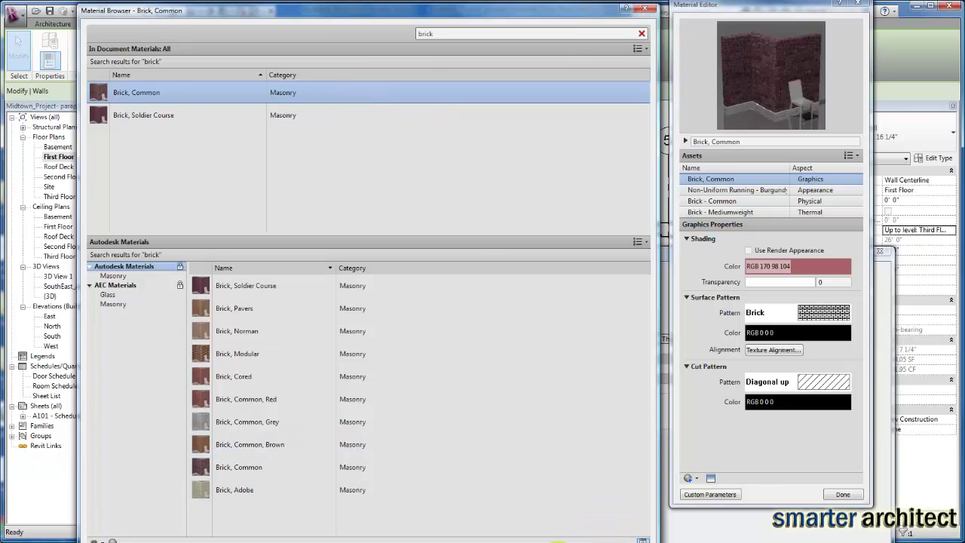
{"action": "left_click", "coordinate": [562, 539]}
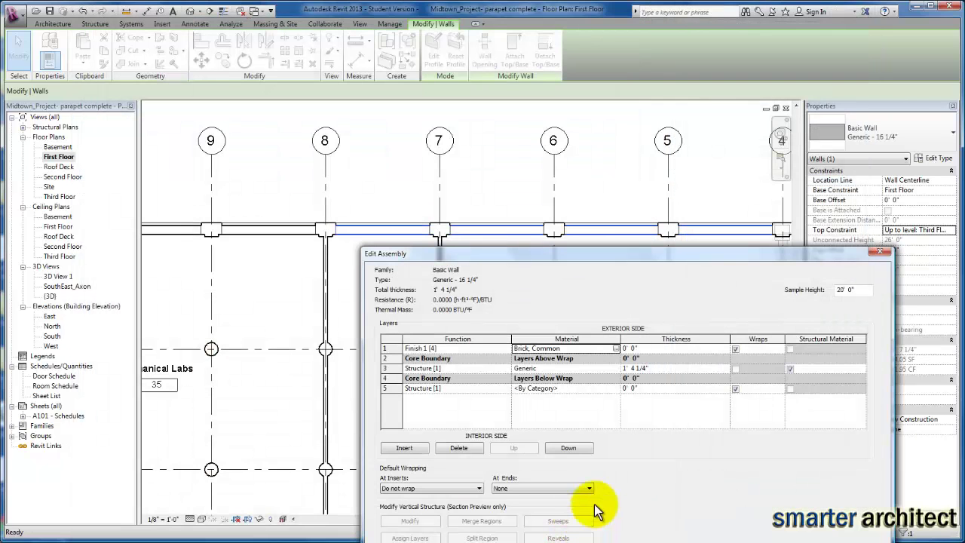
{"action": "left_click", "coordinate": [695, 349]}
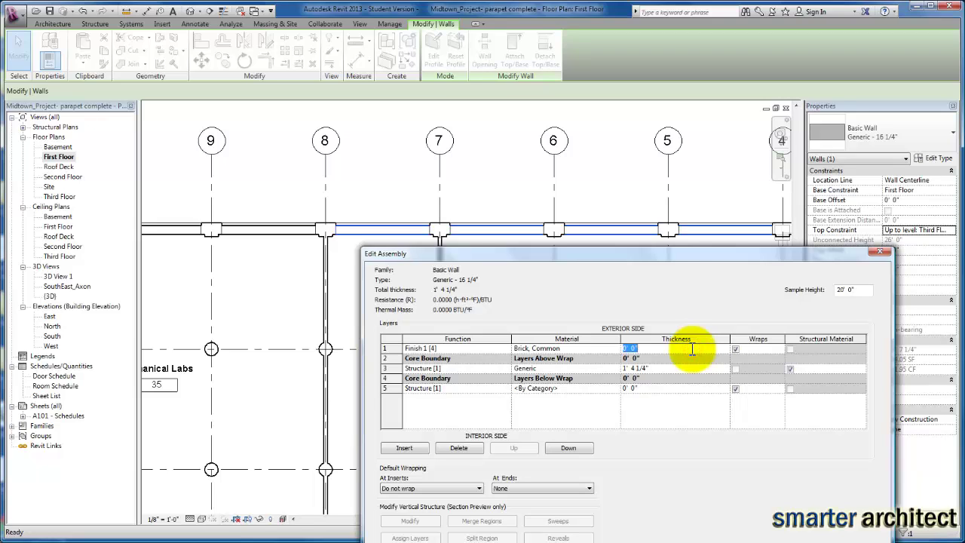
{"action": "type", "text": "2 1/2"}
{"action": "key", "text": "Tab"}
Step: Show the section preview and set innermost layer 5's function to Finish 1 [4]
{"action": "left_click", "coordinate": [394, 539]}
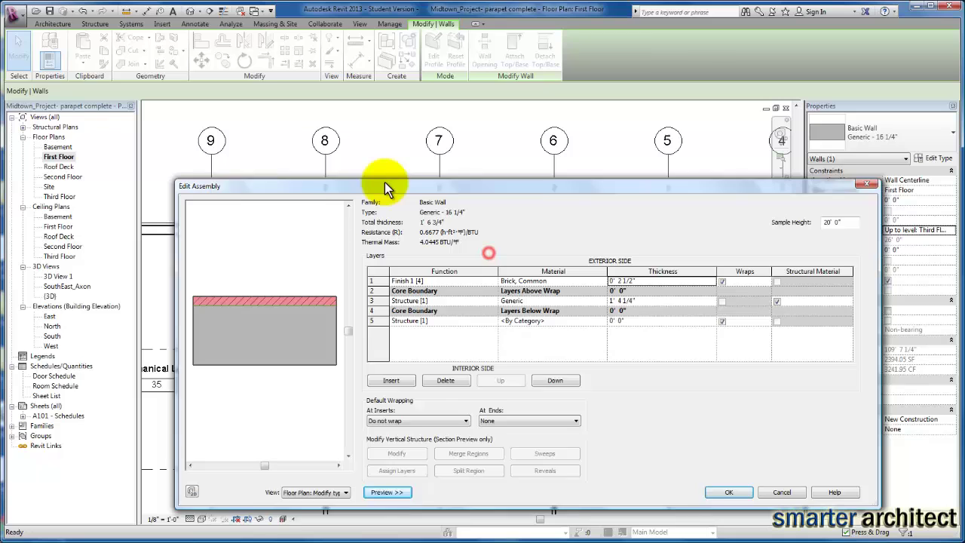
{"action": "left_click_drag", "start_coordinate": [385, 182], "coordinate": [426, 181]}
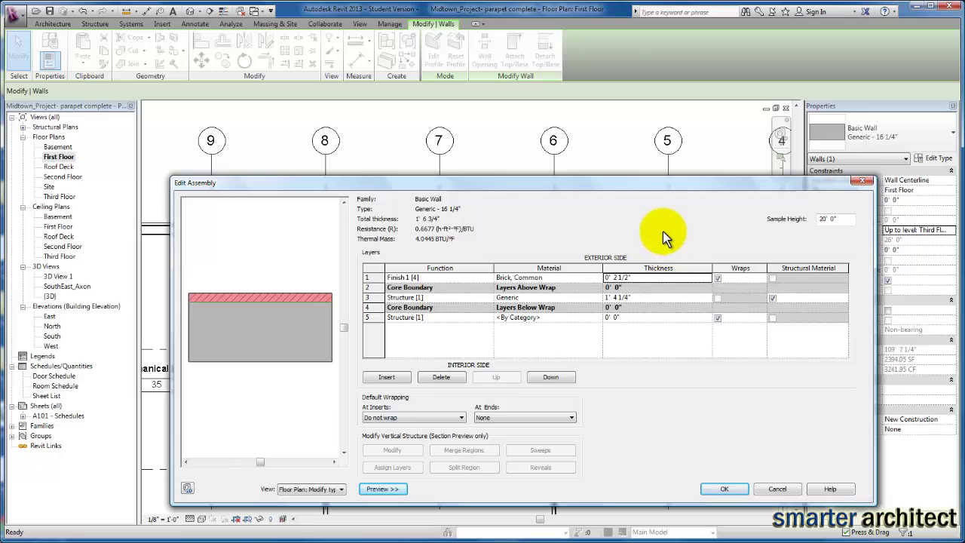
{"action": "left_click", "coordinate": [424, 318]}
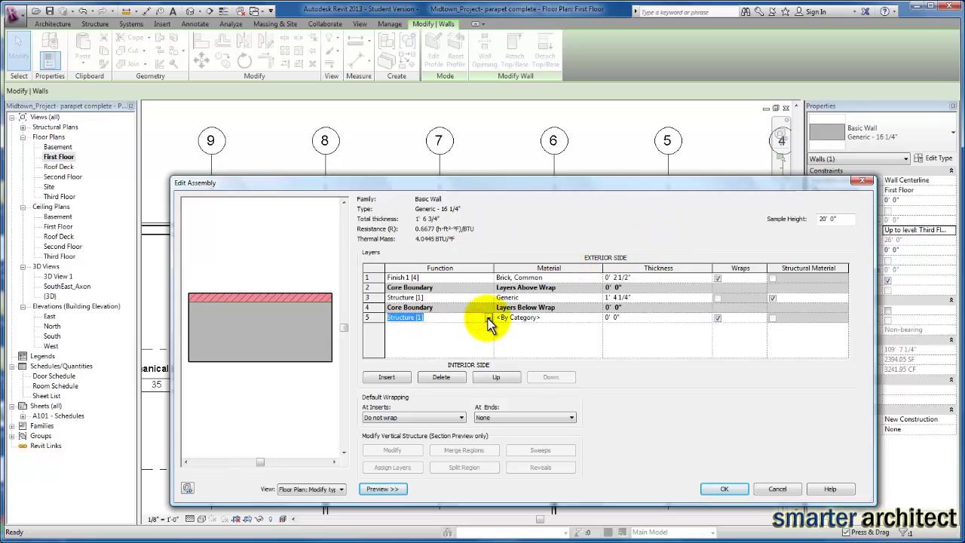
{"action": "left_click", "coordinate": [489, 318]}
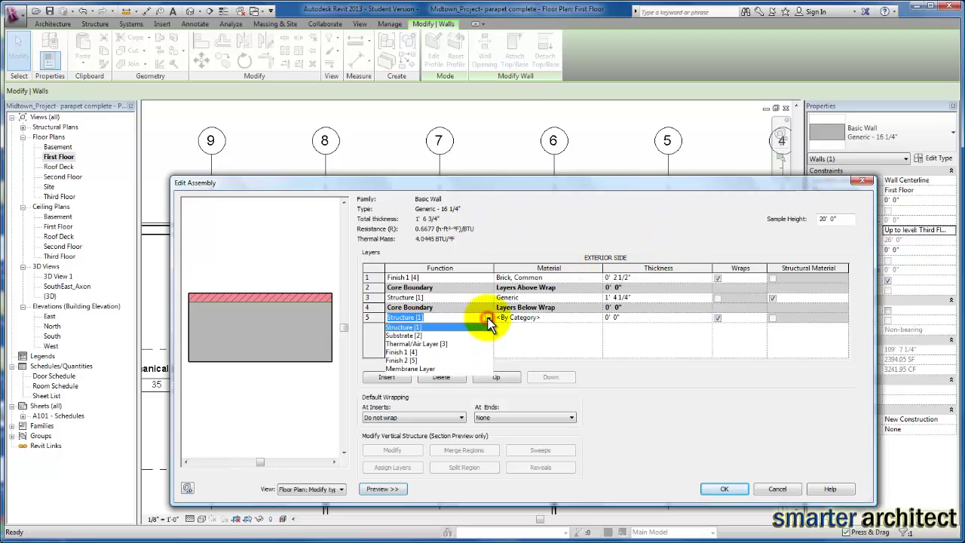
{"action": "left_click", "coordinate": [400, 352]}
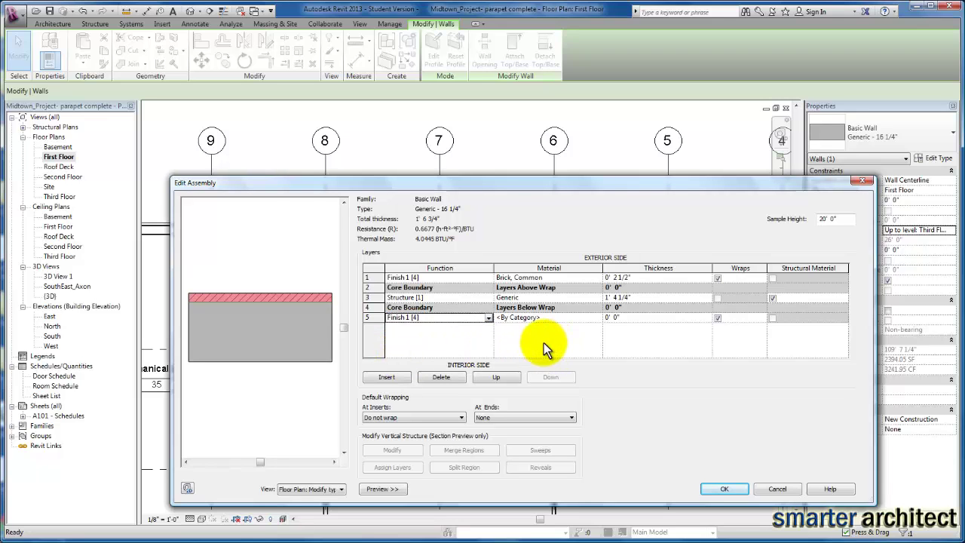
Step: Make layer 5 Gypsum Wall Board, 1/2" thick
{"action": "left_click", "coordinate": [596, 319]}
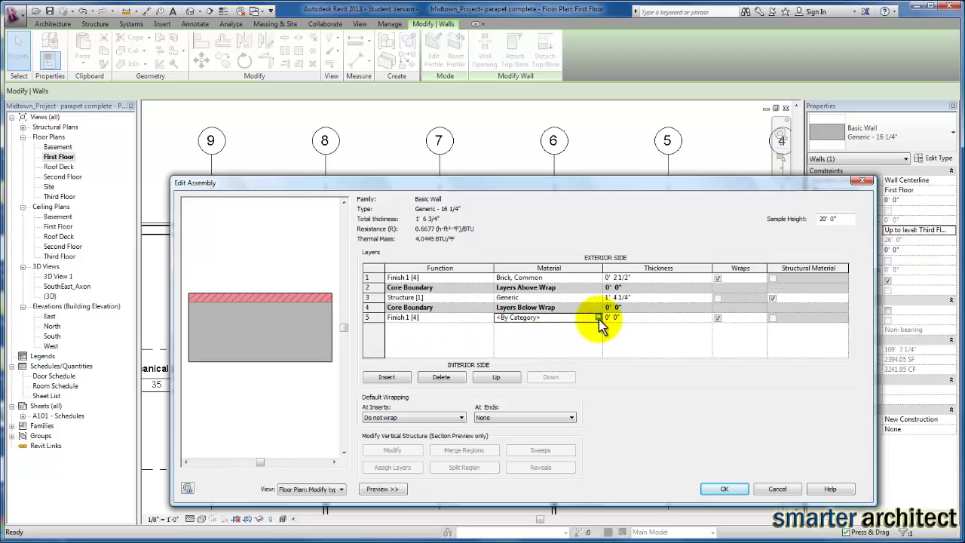
{"action": "left_click", "coordinate": [599, 317]}
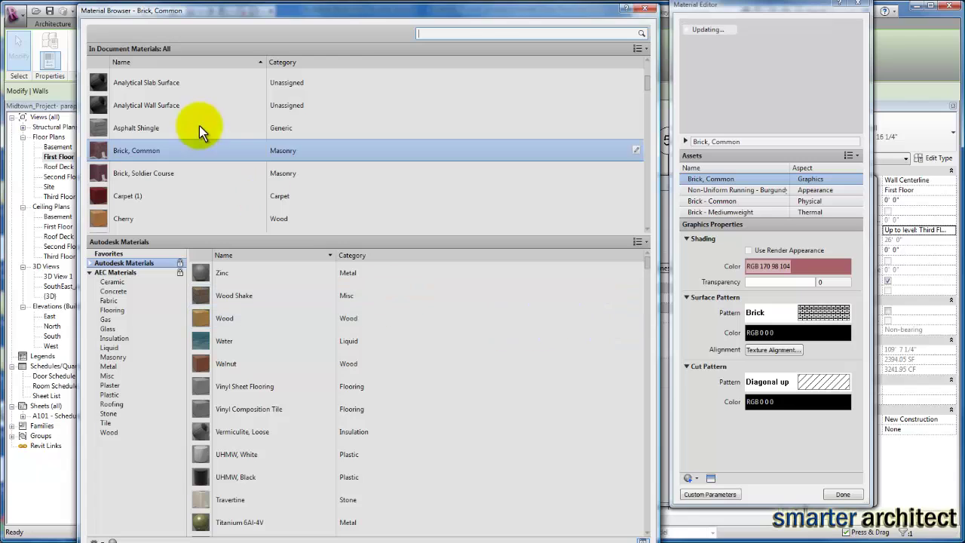
{"action": "left_click", "coordinate": [442, 33]}
{"action": "type", "text": "s"}
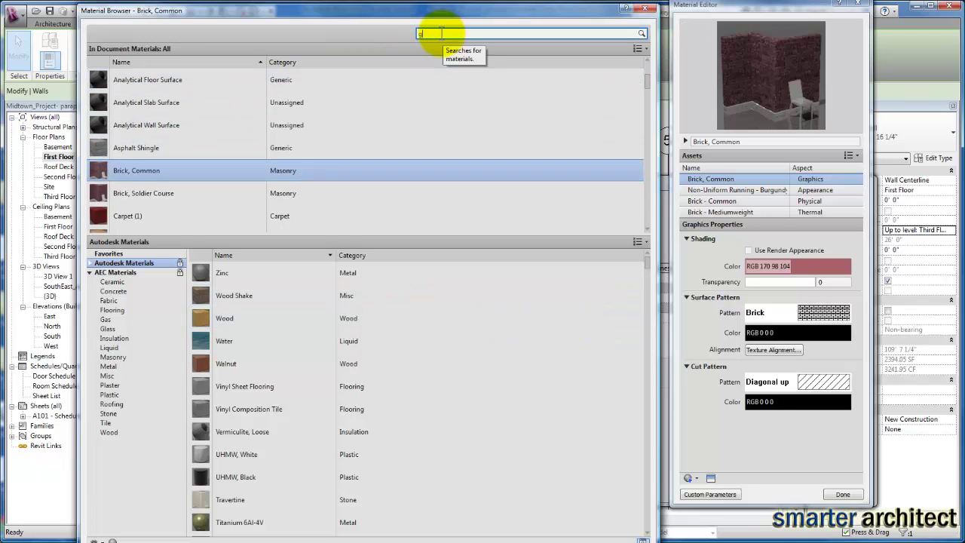
{"action": "type", "text": "yp"}
{"action": "left_click", "coordinate": [163, 87]}
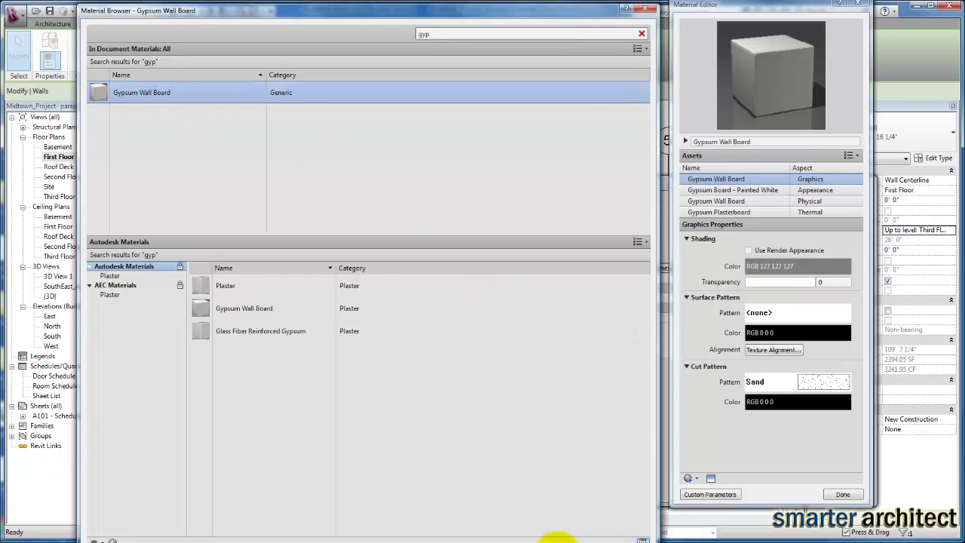
{"action": "left_click", "coordinate": [556, 540]}
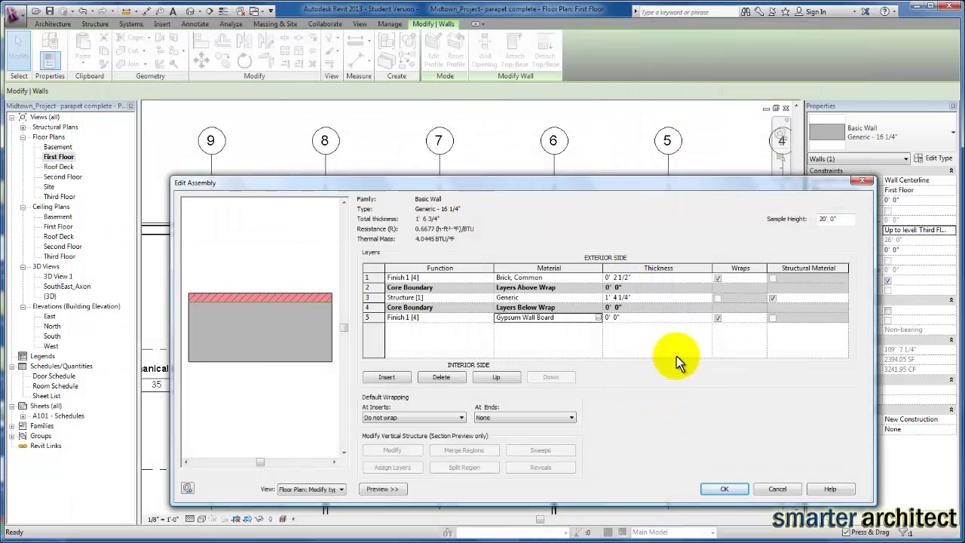
{"action": "left_click", "coordinate": [634, 319]}
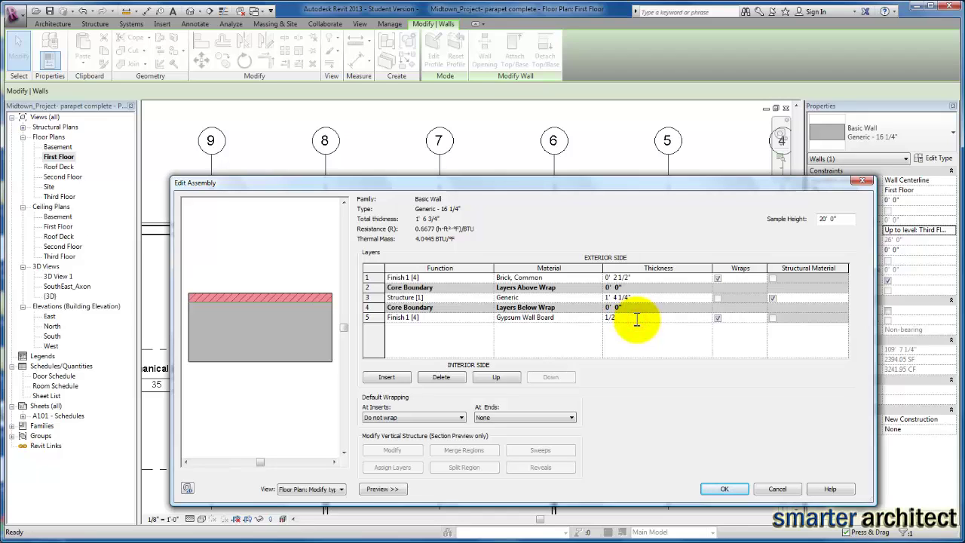
{"action": "type", "text": "1/2\""}
{"action": "key", "text": "Tab"}
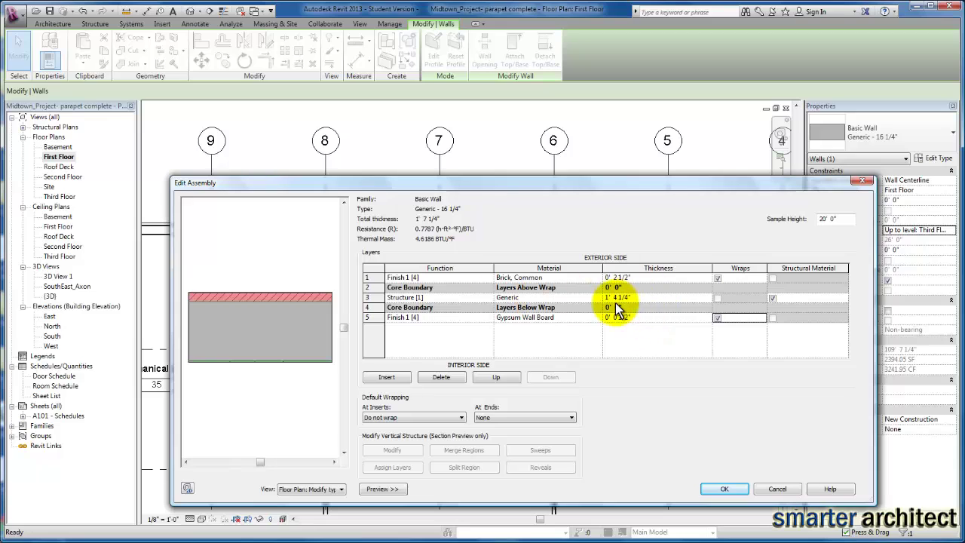
Step: Reduce the structure layer thickness to 1' 1 1/4"
{"action": "left_click", "coordinate": [615, 298]}
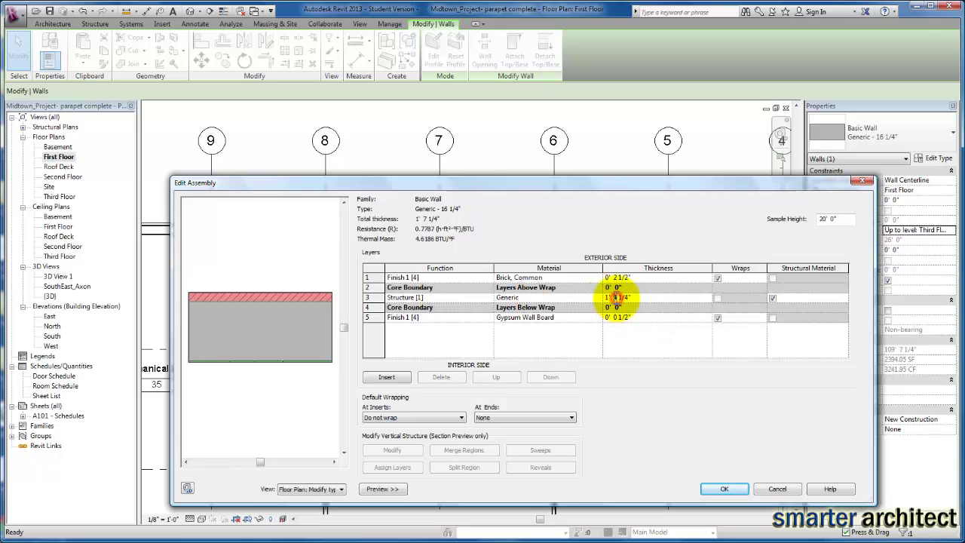
{"action": "key", "text": "BackSpace"}
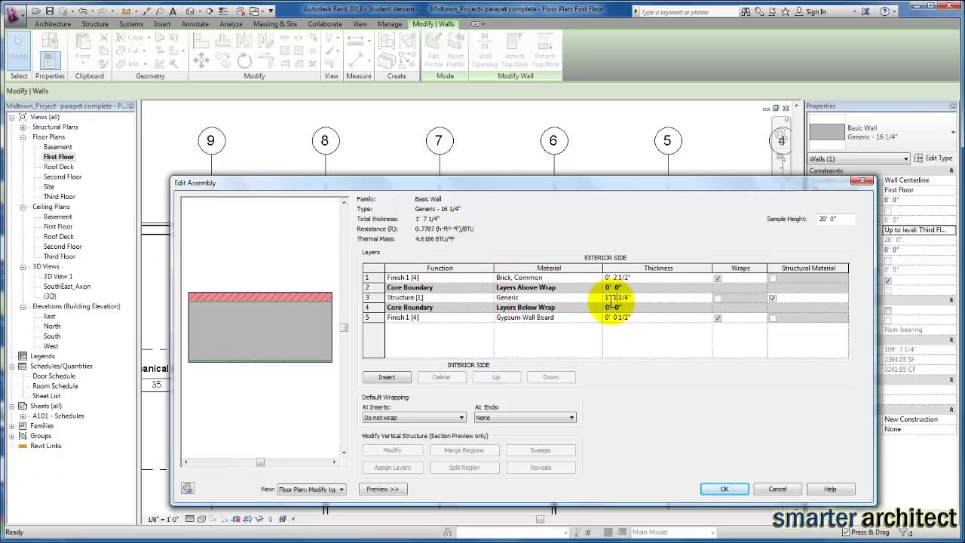
{"action": "type", "text": "1"}
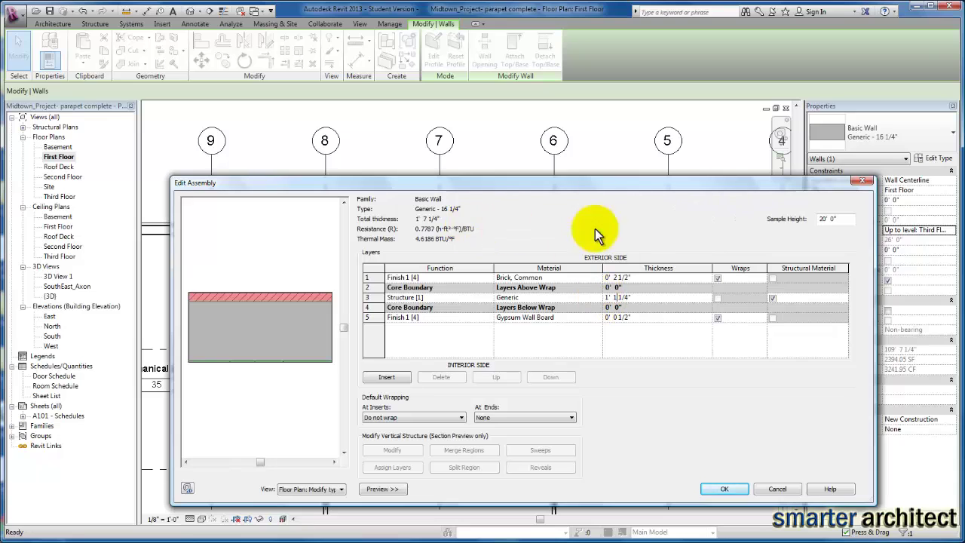
{"action": "key", "text": "Tab"}
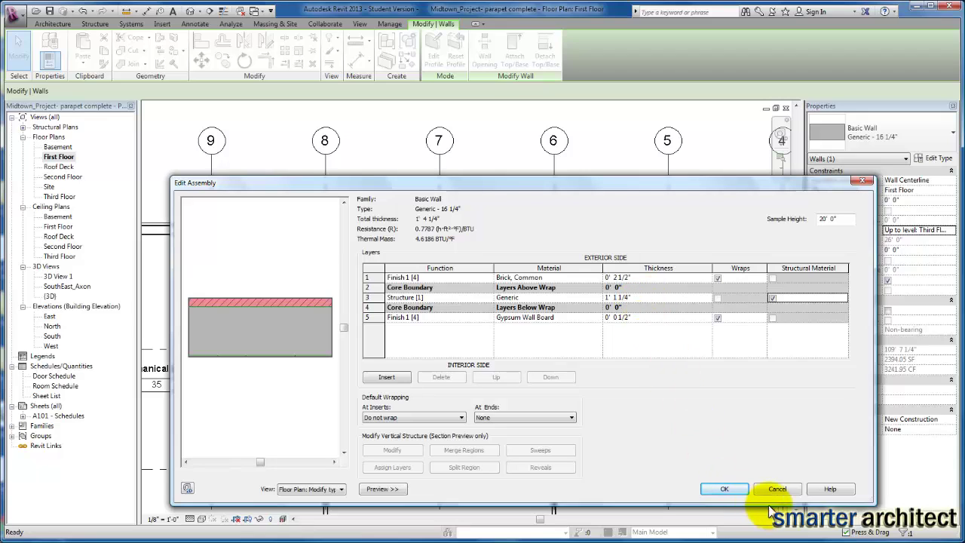
Step: Zoom the wall section preview to inspect the brick, core and gypsum layers
{"action": "left_click", "coordinate": [276, 369]}
{"action": "scroll", "coordinate": [264, 334], "scroll_direction": "up", "scroll_amount": 2}
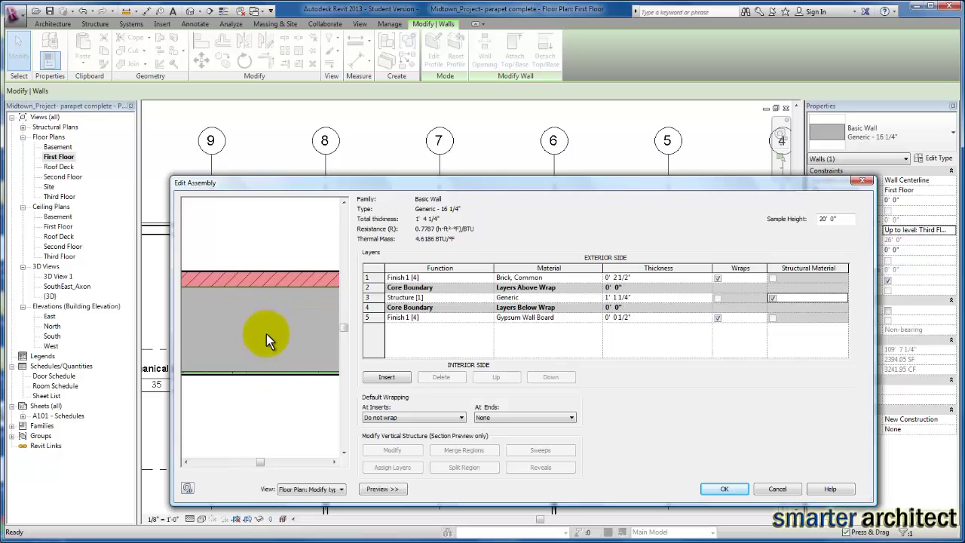
{"action": "scroll", "coordinate": [266, 356], "scroll_direction": "down", "scroll_amount": 1}
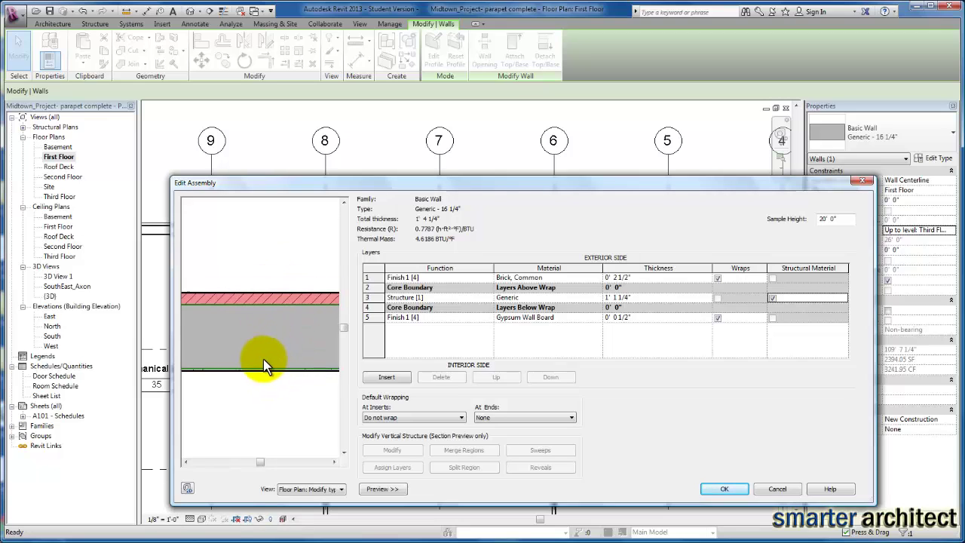
{"action": "scroll", "coordinate": [287, 364], "scroll_direction": "down", "scroll_amount": 1}
{"action": "scroll", "coordinate": [292, 356], "scroll_direction": "up", "scroll_amount": 1}
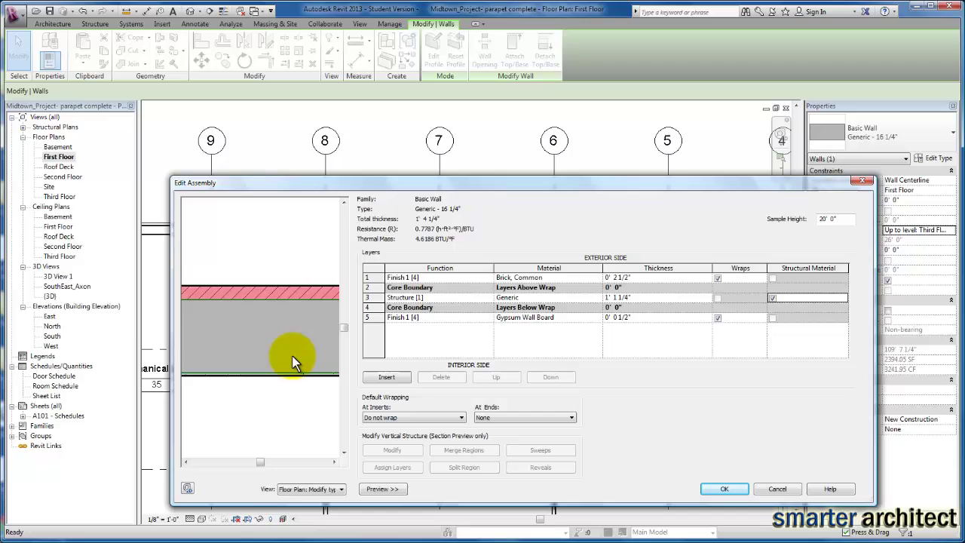
{"action": "scroll", "coordinate": [292, 356], "scroll_direction": "down", "scroll_amount": 1}
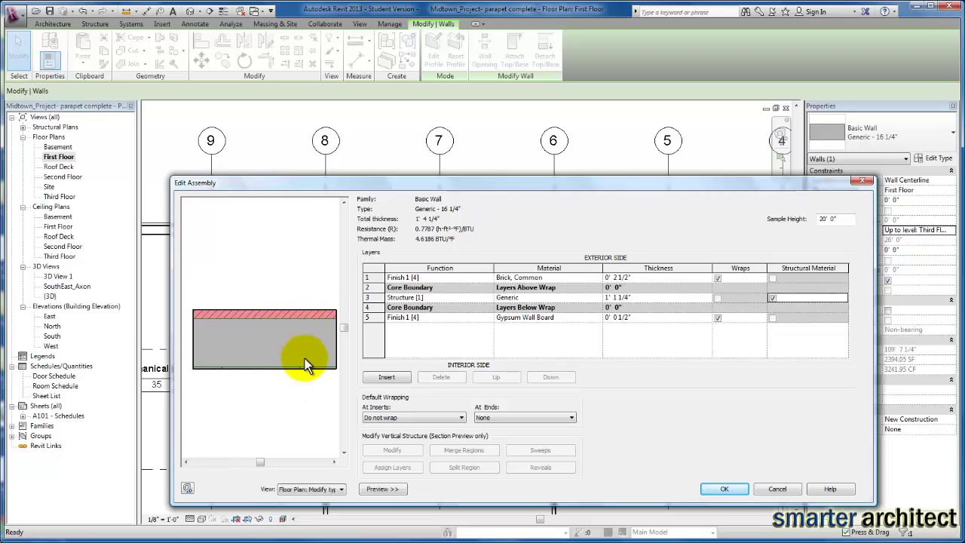
Step: Accept the new layers and rename the type Existing Exterior Wall - 16 1/4"
{"action": "left_click", "coordinate": [724, 489]}
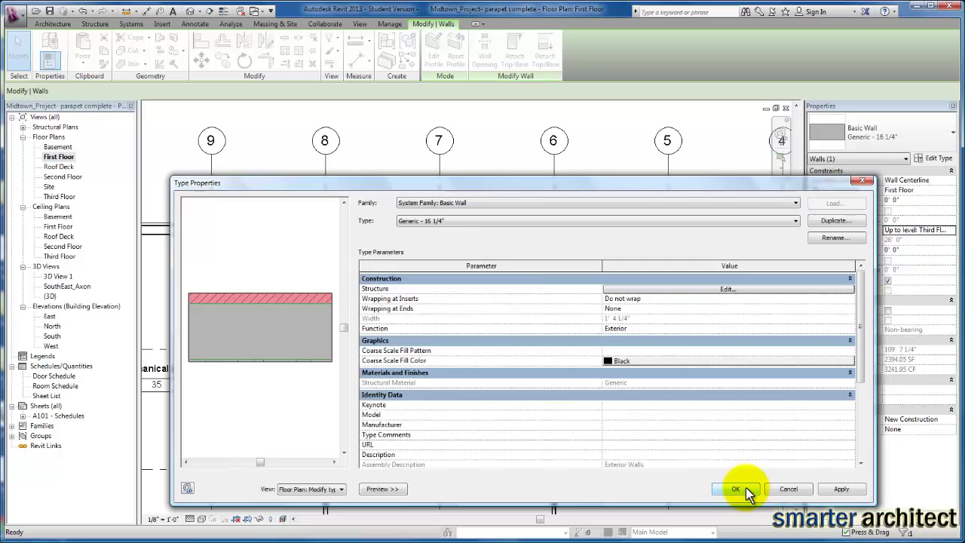
{"action": "left_click", "coordinate": [857, 492]}
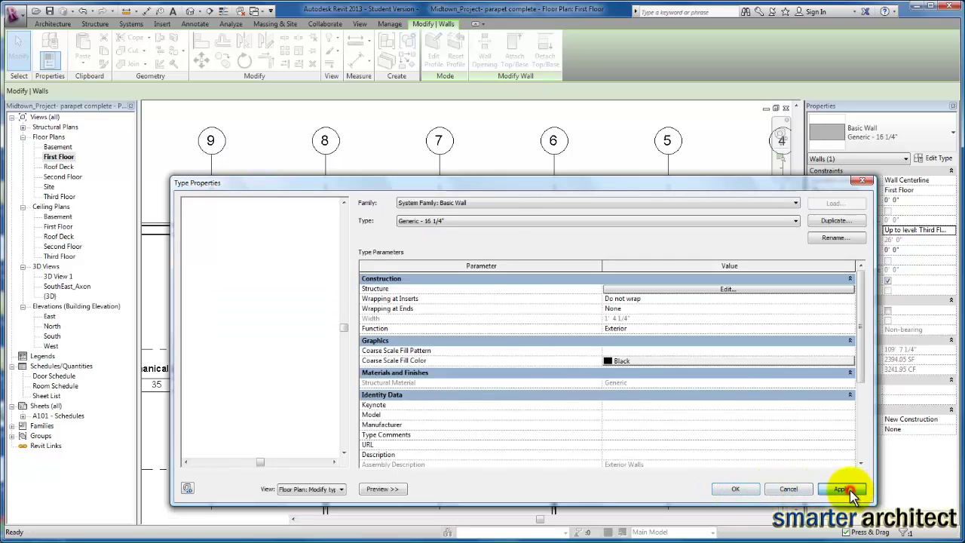
{"action": "left_click", "coordinate": [834, 239]}
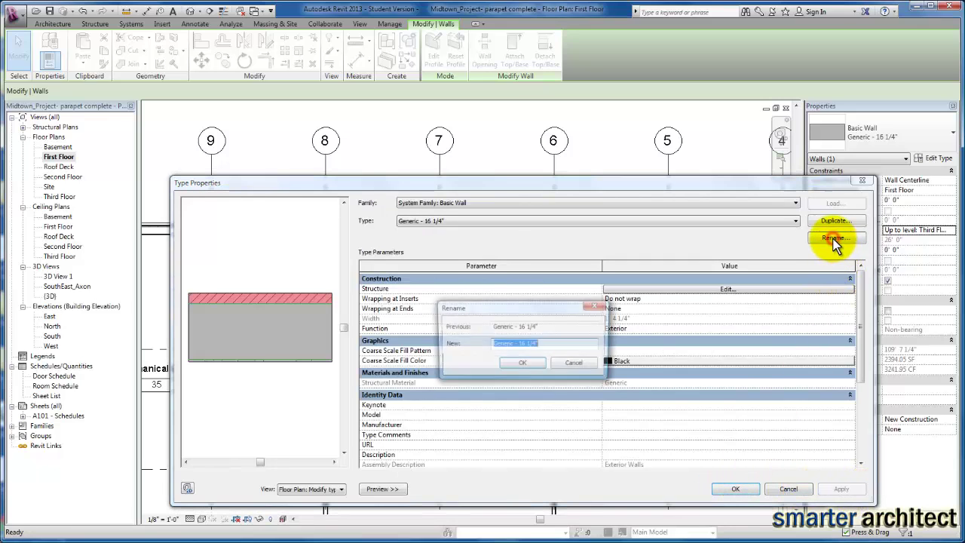
{"action": "double_click", "coordinate": [504, 344]}
{"action": "type", "text": "Ex"}
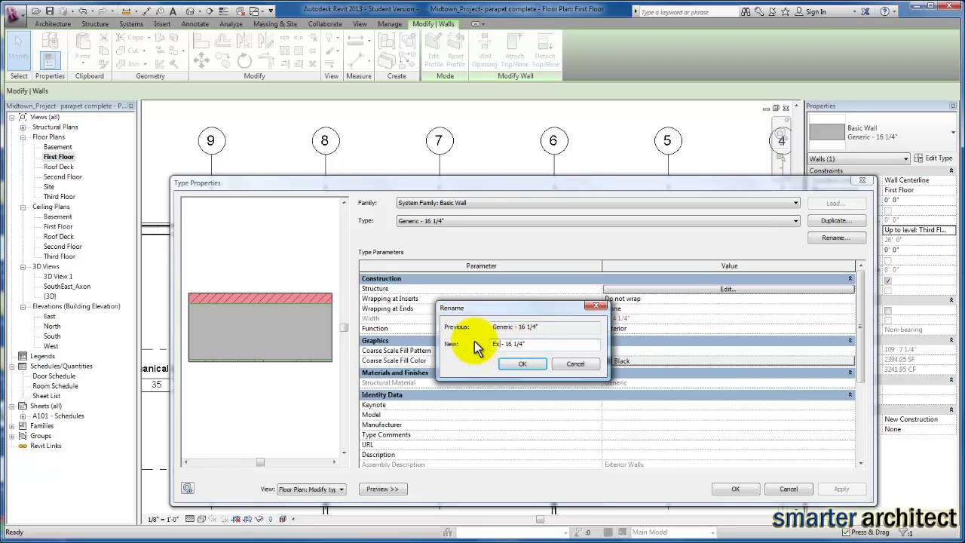
{"action": "type", "text": "isting Exterior Wall"}
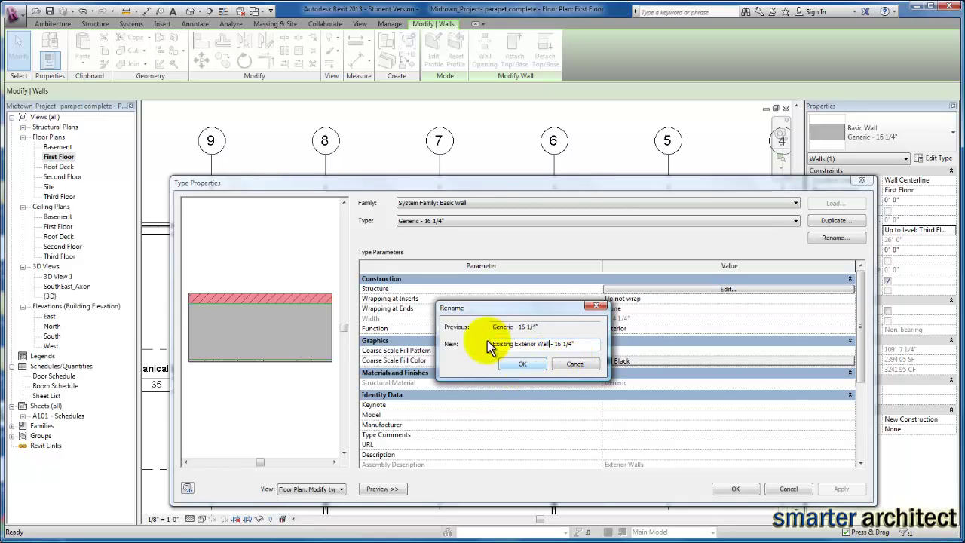
{"action": "left_click", "coordinate": [532, 367]}
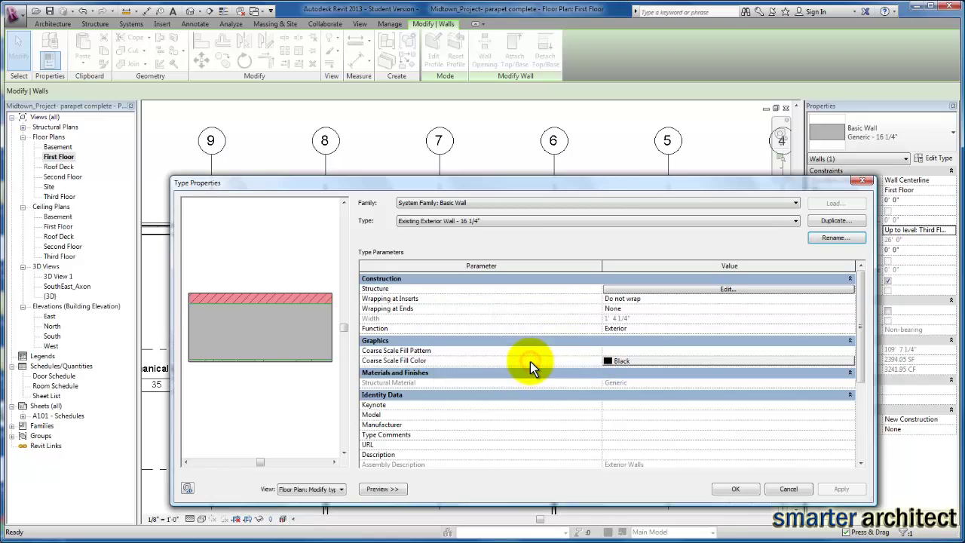
{"action": "left_click", "coordinate": [743, 489]}
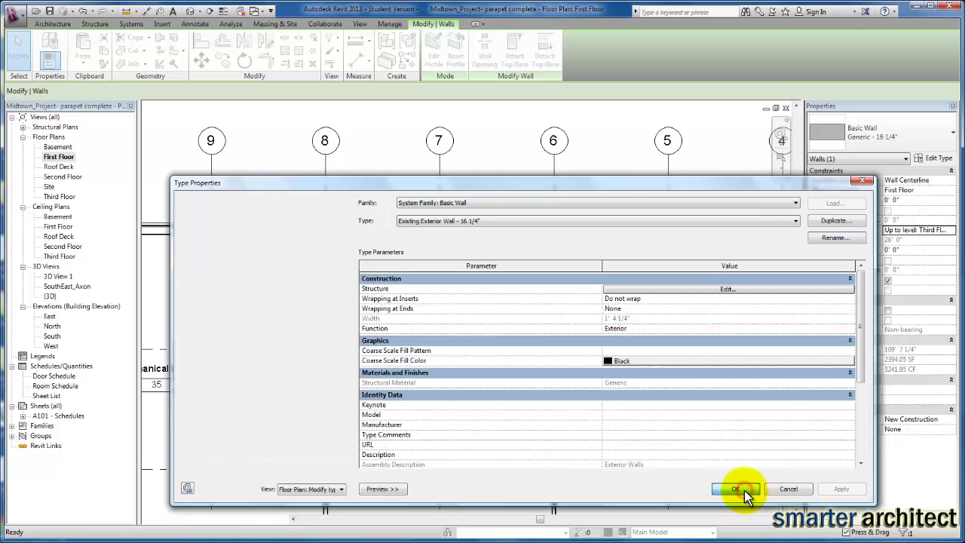
Step: Turn on Thin Lines and select the short Generic -20 1/2" wall at the T-junction
{"action": "scroll", "coordinate": [347, 234], "scroll_direction": "up", "scroll_amount": 4}
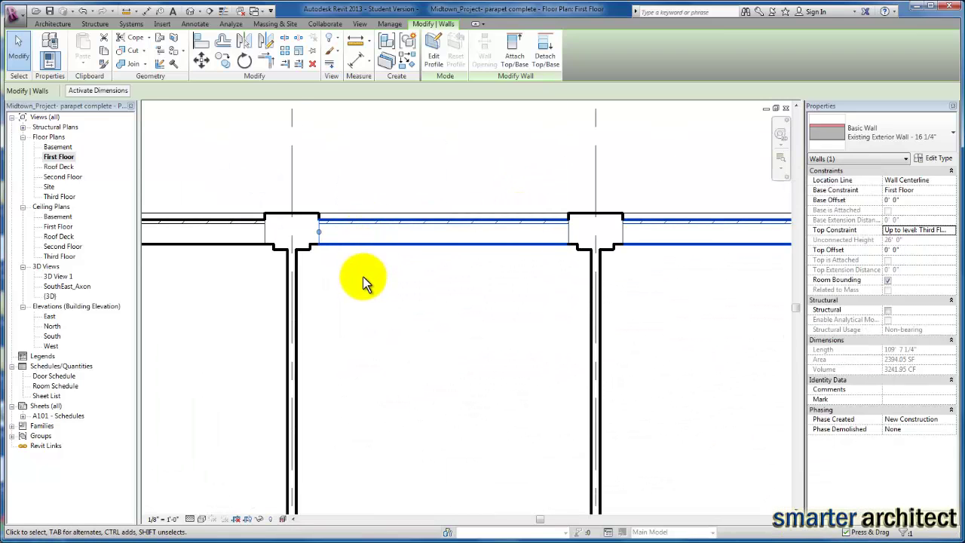
{"action": "left_click", "coordinate": [430, 276]}
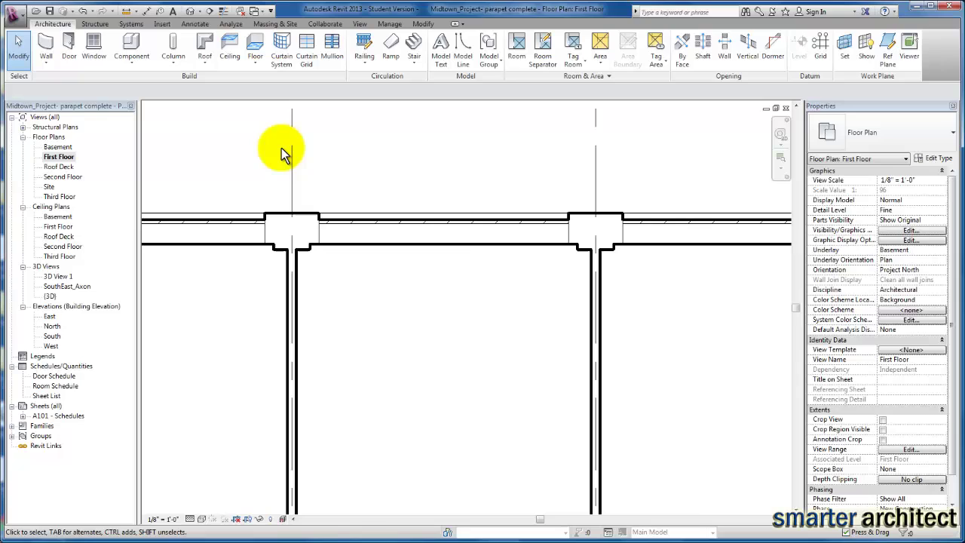
{"action": "left_click", "coordinate": [362, 24]}
{"action": "left_click", "coordinate": [136, 50]}
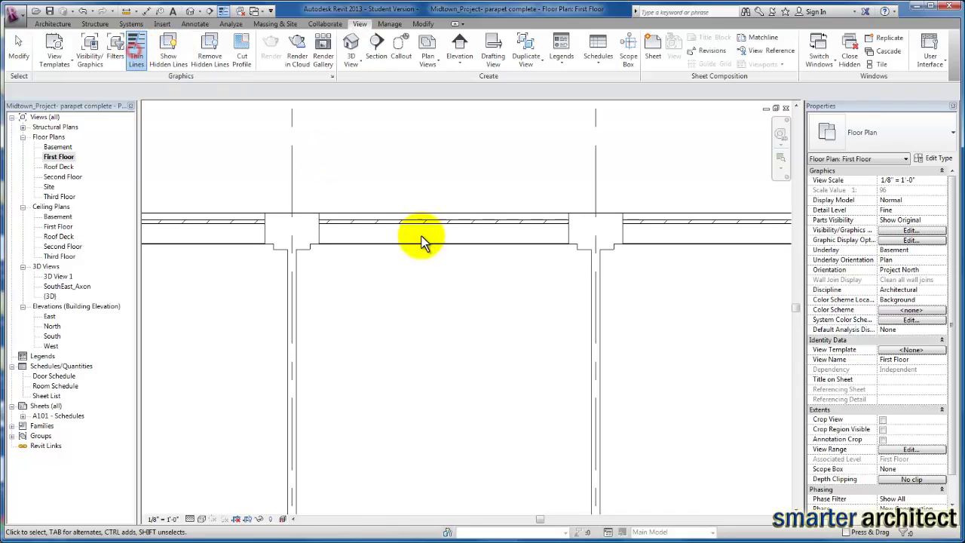
{"action": "scroll", "coordinate": [374, 243], "scroll_direction": "up", "scroll_amount": 4}
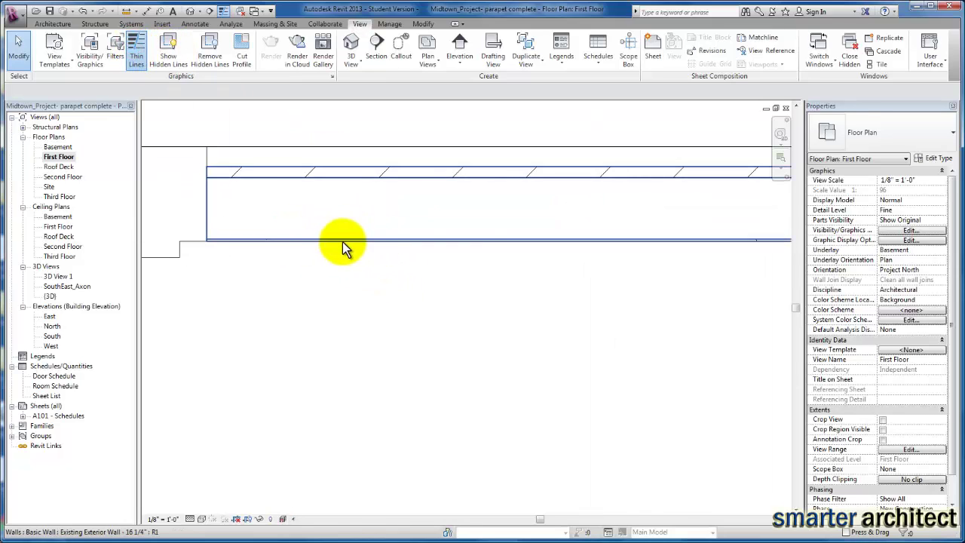
{"action": "scroll", "coordinate": [451, 302], "scroll_direction": "down", "scroll_amount": 2}
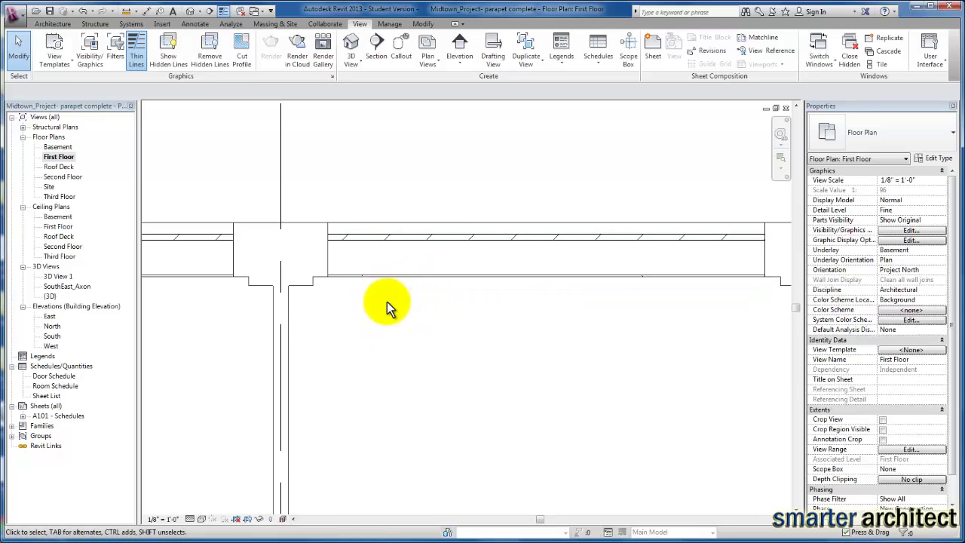
{"action": "scroll", "coordinate": [388, 305], "scroll_direction": "down", "scroll_amount": 1}
{"action": "middle_click_drag", "start_coordinate": [374, 310], "coordinate": [460, 310]}
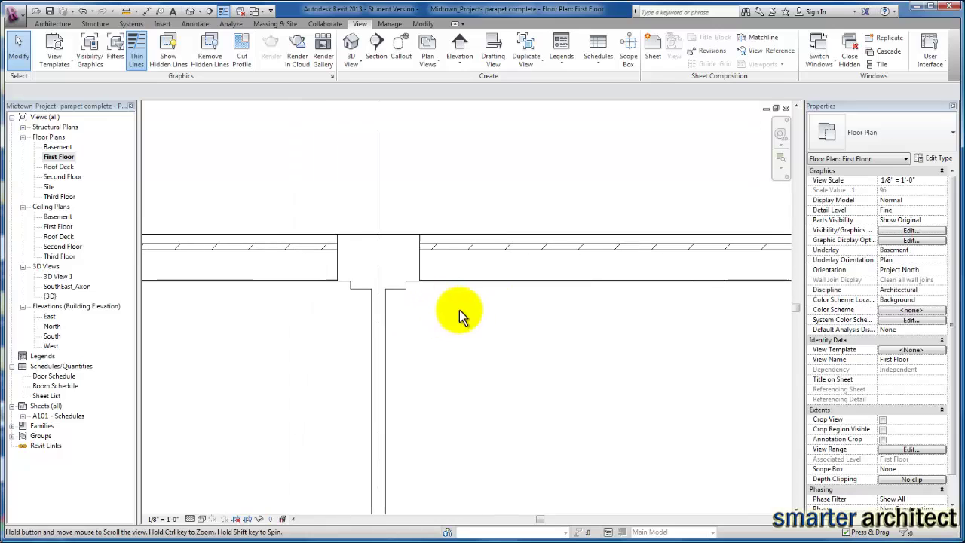
{"action": "left_click", "coordinate": [400, 235]}
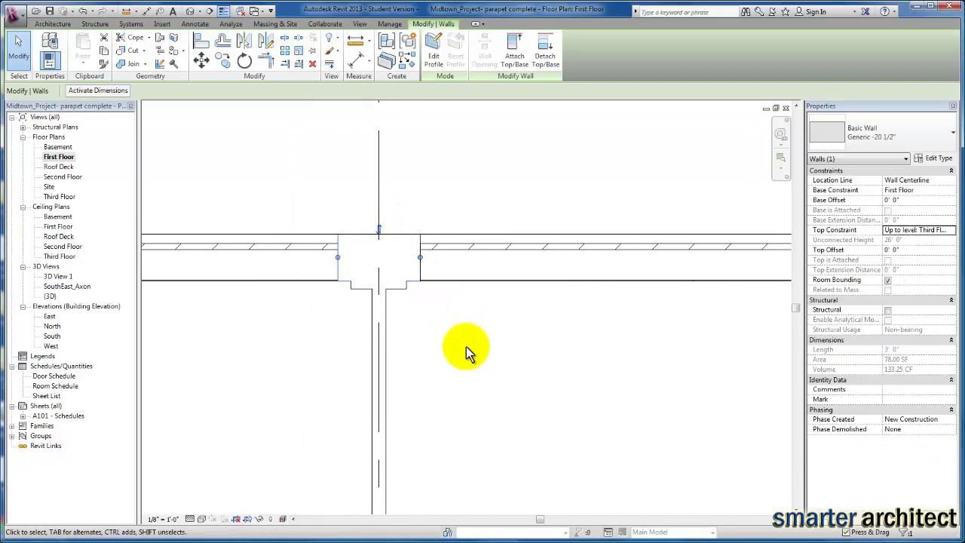
Step: Rename the Generic -20 1/2" type to Existing Wall -20 1/2" and open its structure layers
{"action": "left_click", "coordinate": [939, 160]}
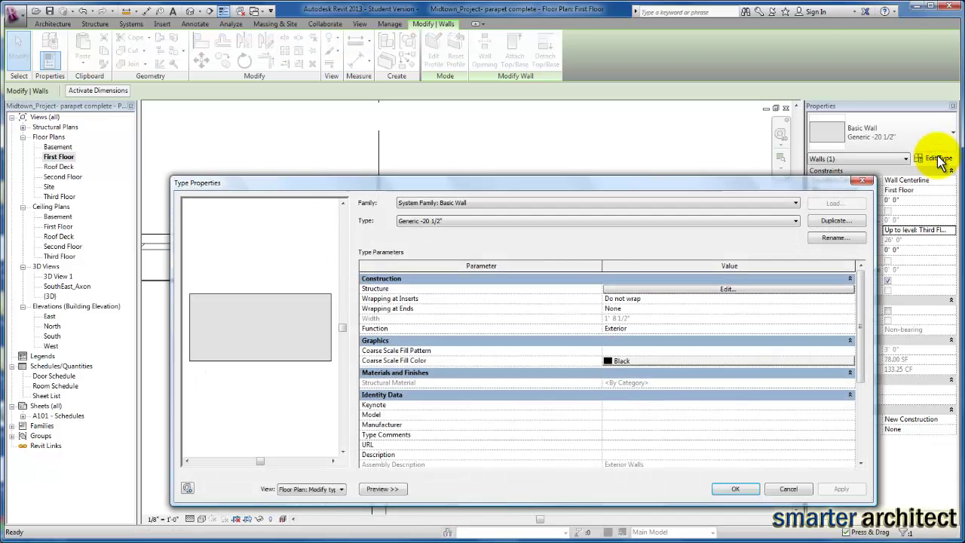
{"action": "left_click", "coordinate": [834, 237]}
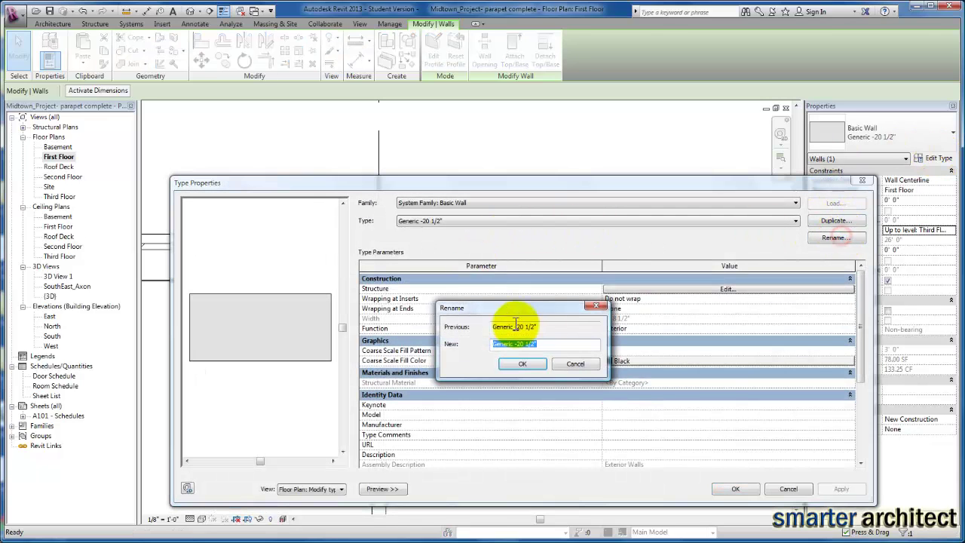
{"action": "double_click", "coordinate": [513, 344]}
{"action": "type", "text": "Existing Wall"}
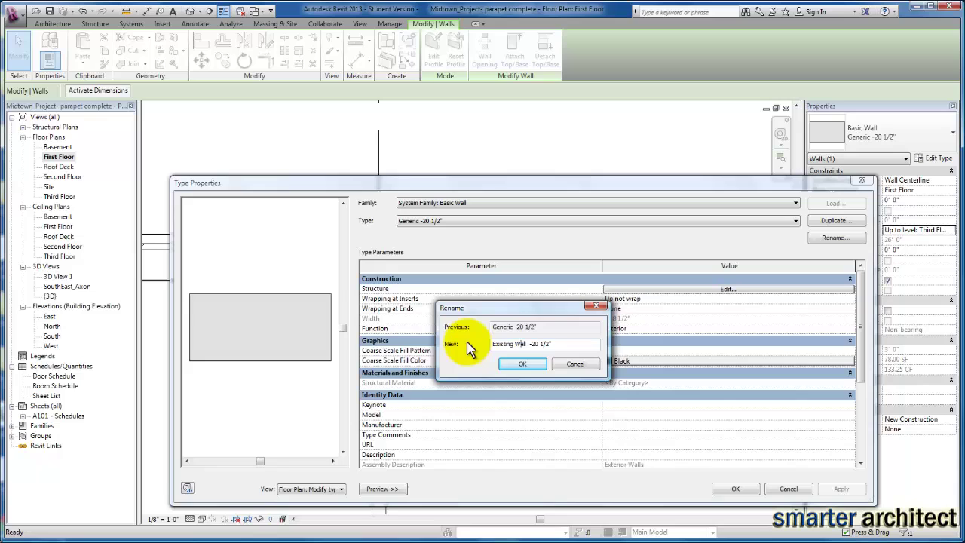
{"action": "left_click", "coordinate": [523, 365]}
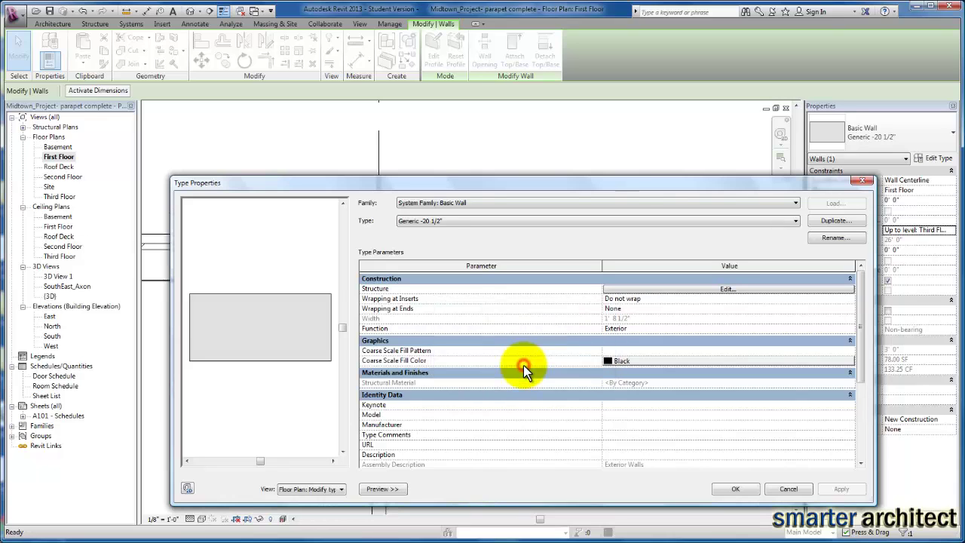
{"action": "left_click", "coordinate": [715, 290]}
Step: Insert a new layer on the exterior side and set its function to Finish 1 [4]
{"action": "left_click", "coordinate": [374, 278]}
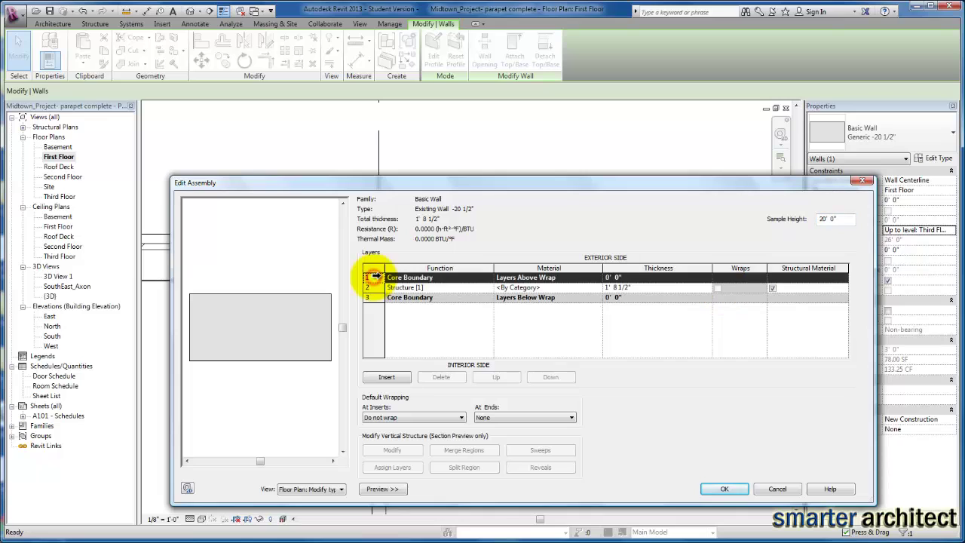
{"action": "left_click", "coordinate": [387, 377]}
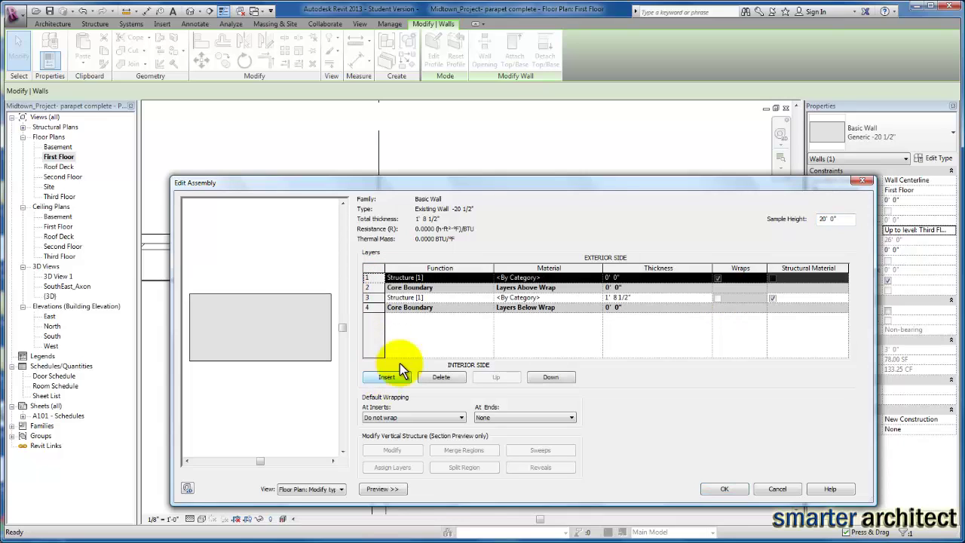
{"action": "left_click", "coordinate": [483, 279]}
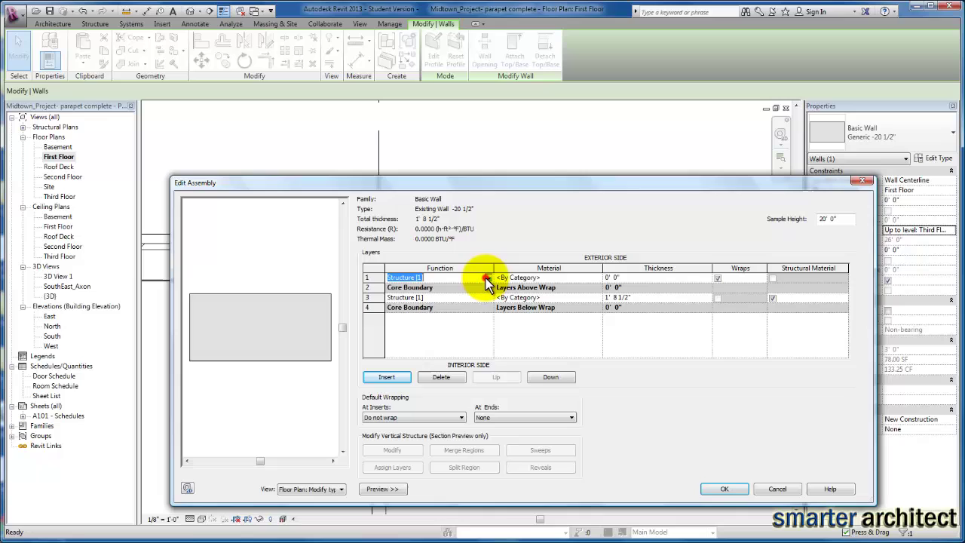
{"action": "left_click", "coordinate": [488, 277]}
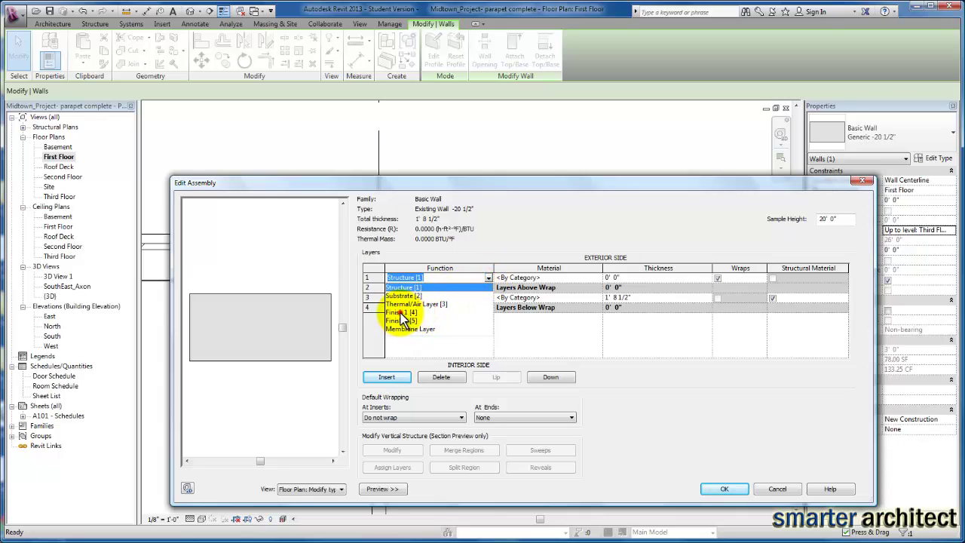
{"action": "left_click", "coordinate": [400, 312]}
Step: Give the new exterior layer Brick, Common material and a 2 1/2" thickness
{"action": "left_click", "coordinate": [573, 278]}
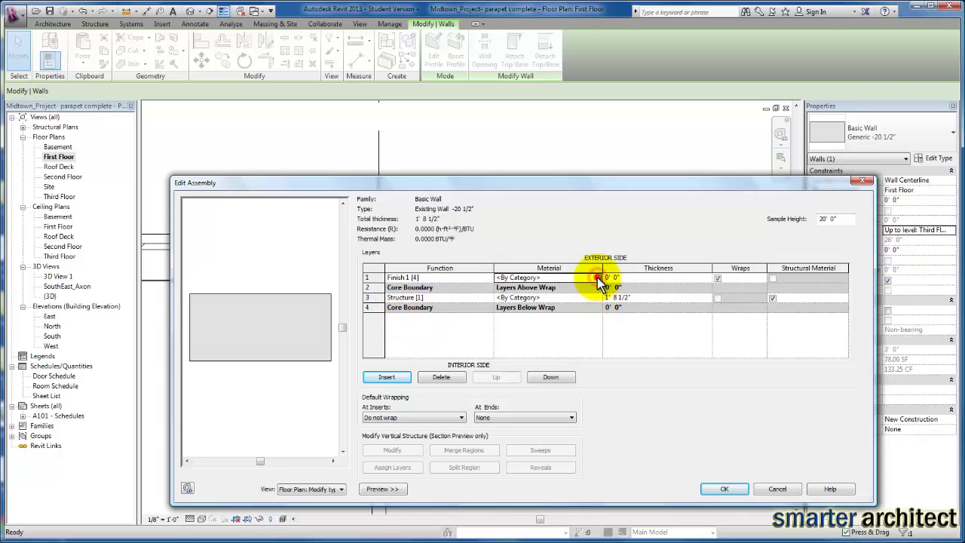
{"action": "left_click", "coordinate": [596, 277]}
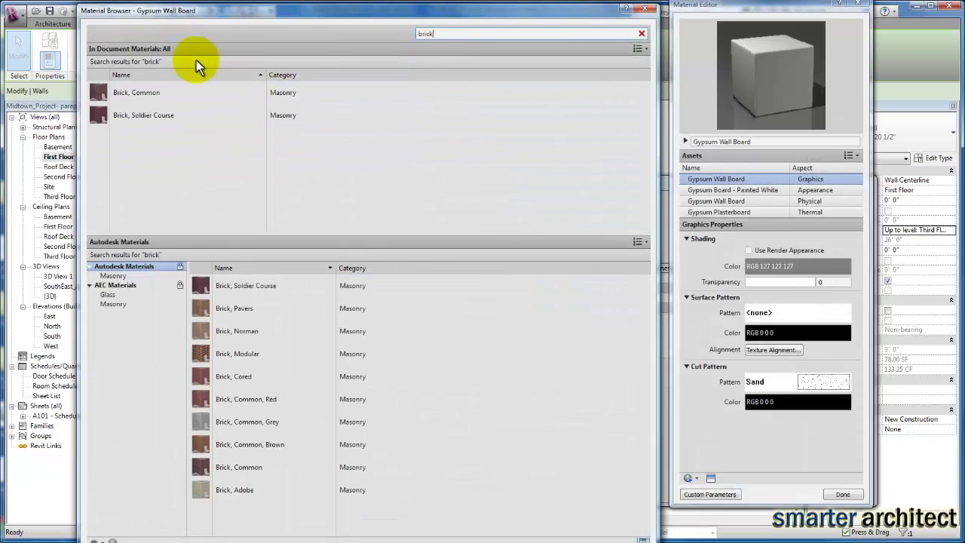
{"action": "left_click", "coordinate": [139, 92]}
{"action": "left_click", "coordinate": [571, 537]}
{"action": "left_click", "coordinate": [630, 278]}
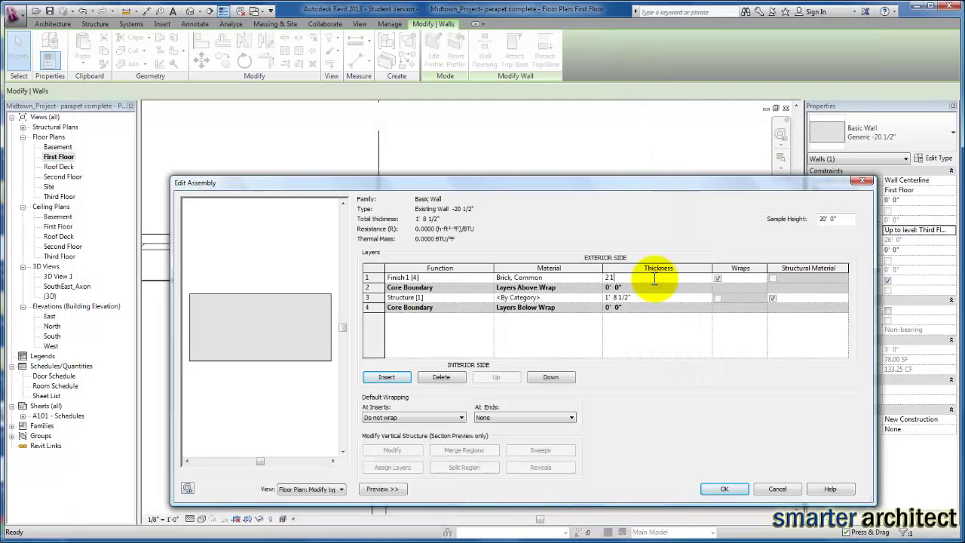
{"action": "type", "text": "2 1/2\""}
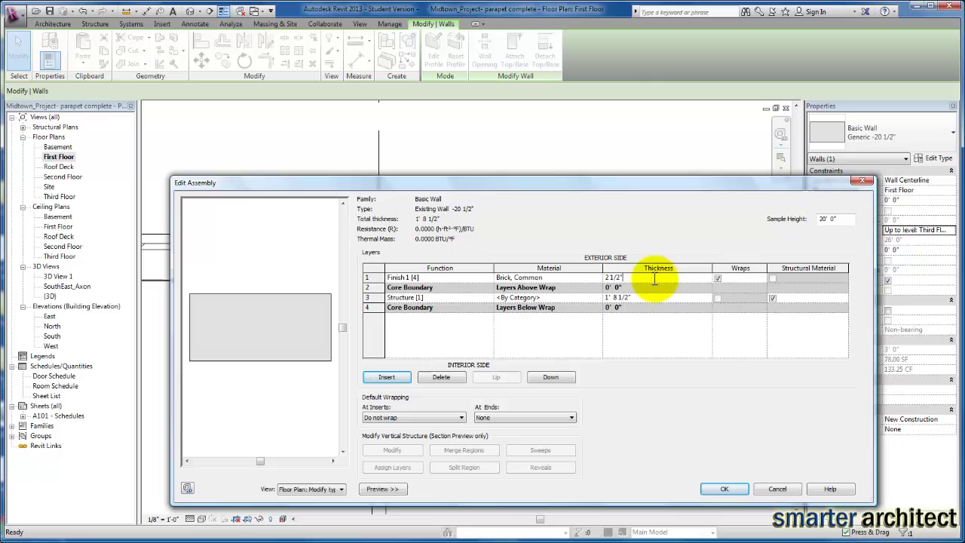
{"action": "left_click", "coordinate": [389, 311]}
Step: Add a new layer inside the interior core boundary and set its function to Finish 1 [4]
{"action": "left_click", "coordinate": [370, 309]}
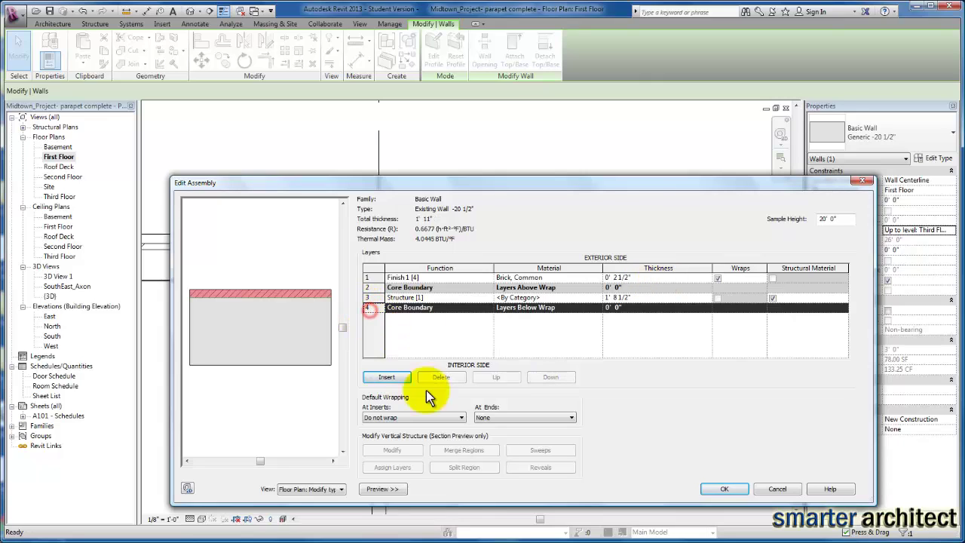
{"action": "left_click", "coordinate": [385, 378]}
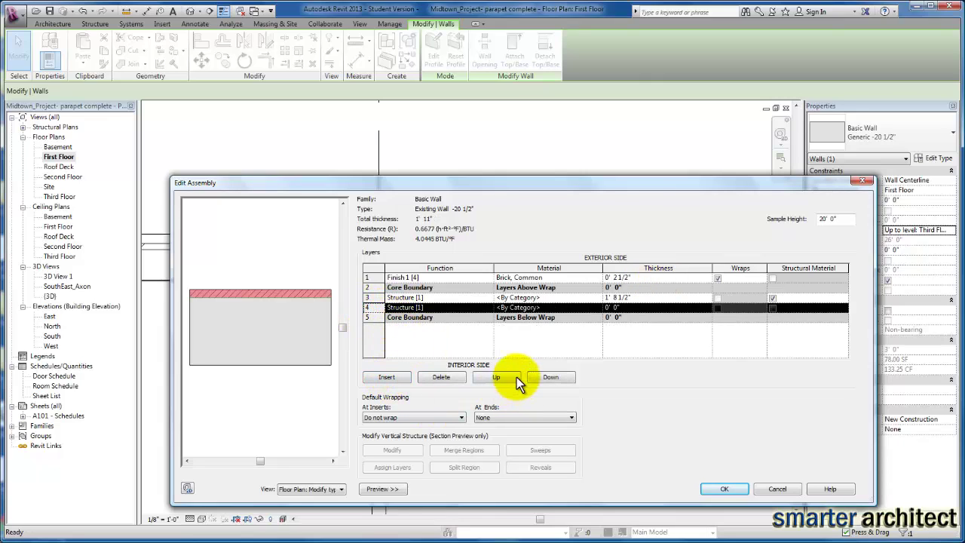
{"action": "left_click", "coordinate": [550, 377]}
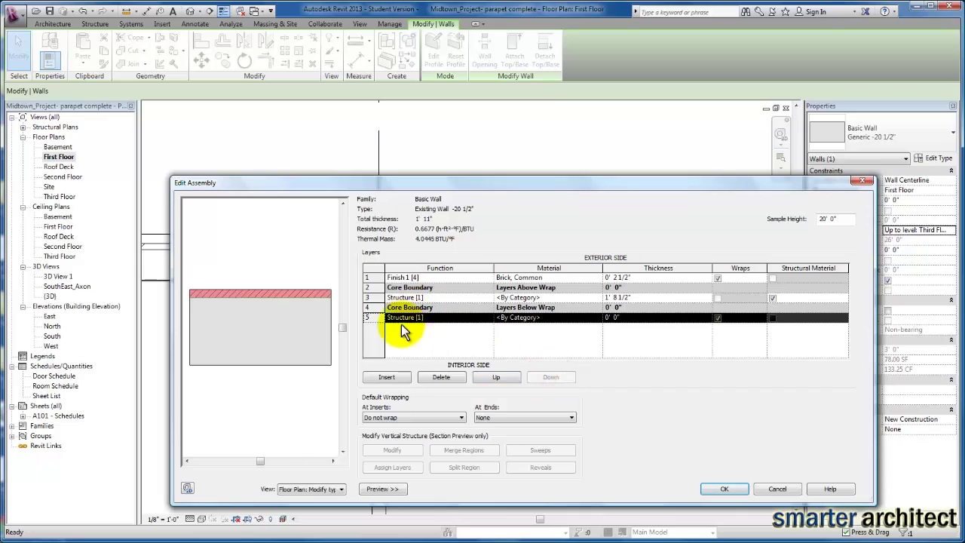
{"action": "left_click", "coordinate": [476, 319]}
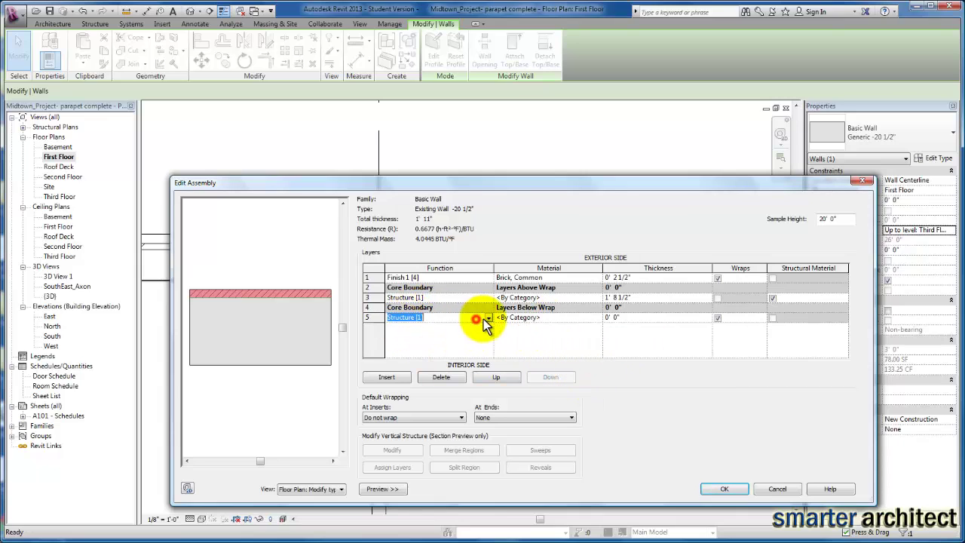
{"action": "left_click", "coordinate": [488, 317]}
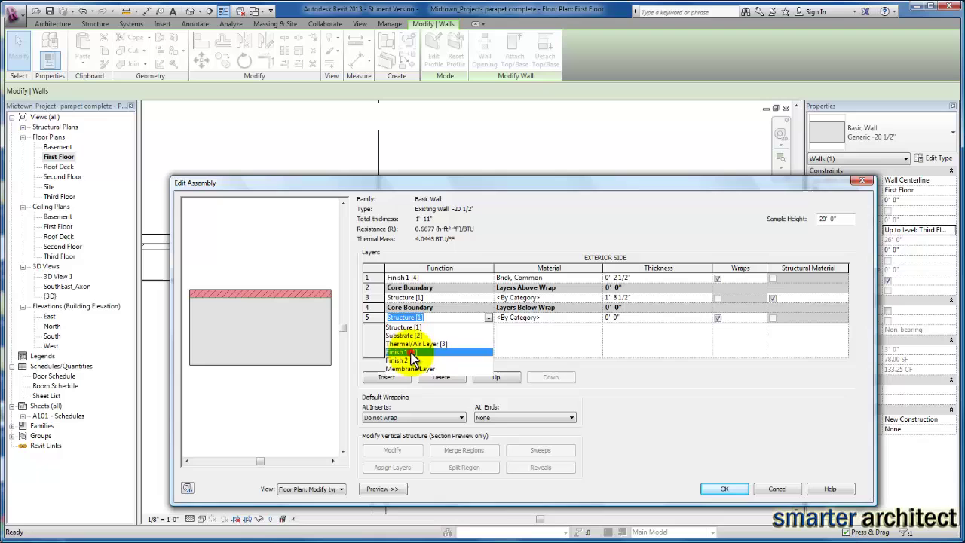
{"action": "left_click", "coordinate": [403, 352]}
Step: Make layer 5 Gypsum Wall Board, found by searching 'g', with a 1/2" thickness
{"action": "left_click", "coordinate": [577, 319]}
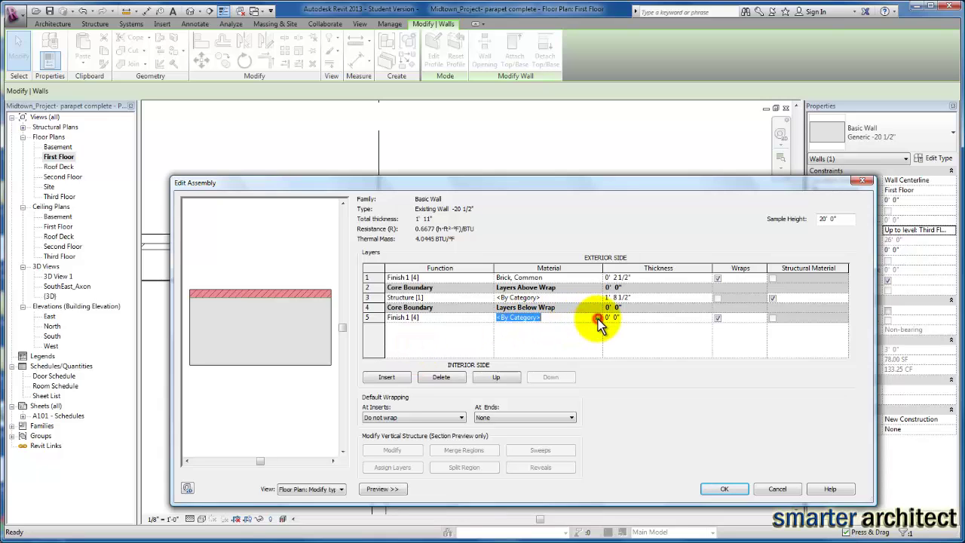
{"action": "left_click", "coordinate": [597, 318]}
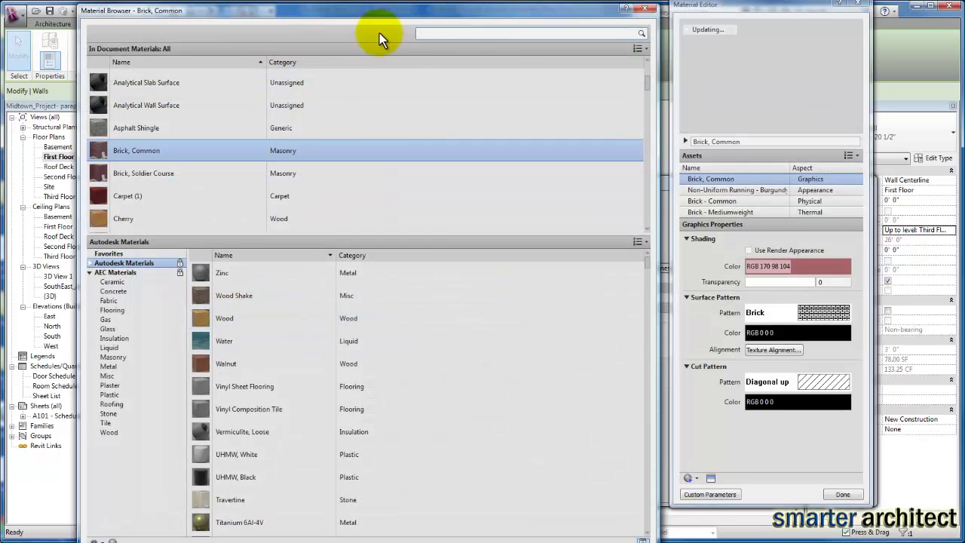
{"action": "left_click", "coordinate": [447, 33]}
{"action": "type", "text": "gyp"}
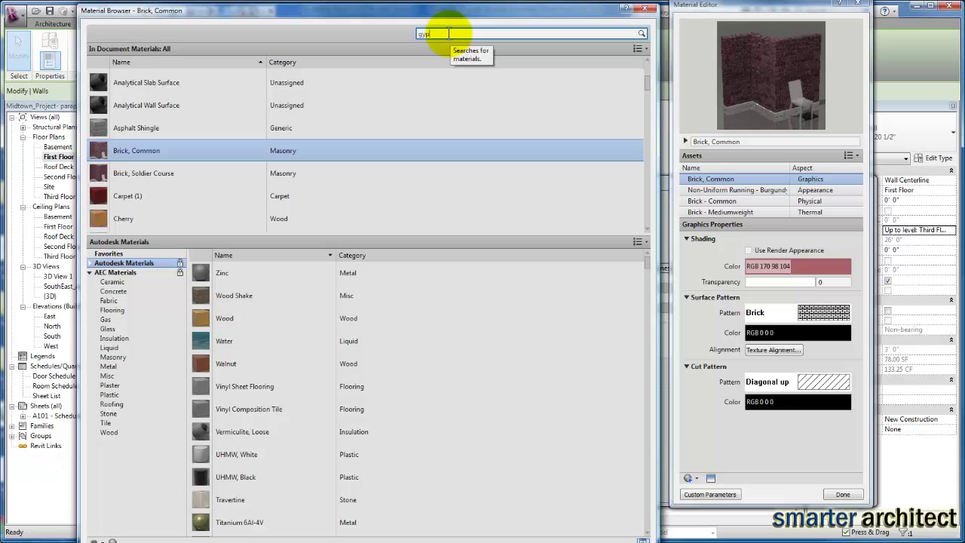
{"action": "left_click", "coordinate": [135, 90]}
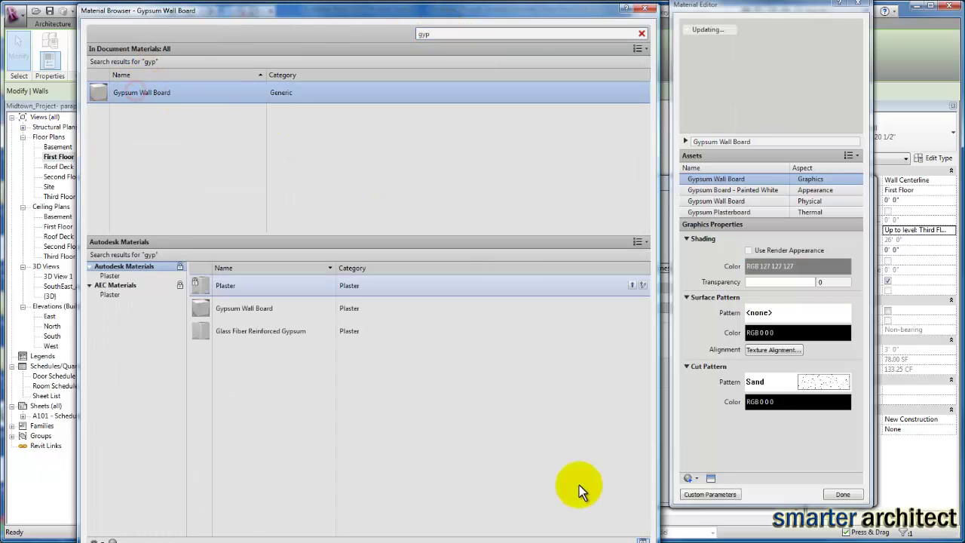
{"action": "left_click", "coordinate": [574, 537]}
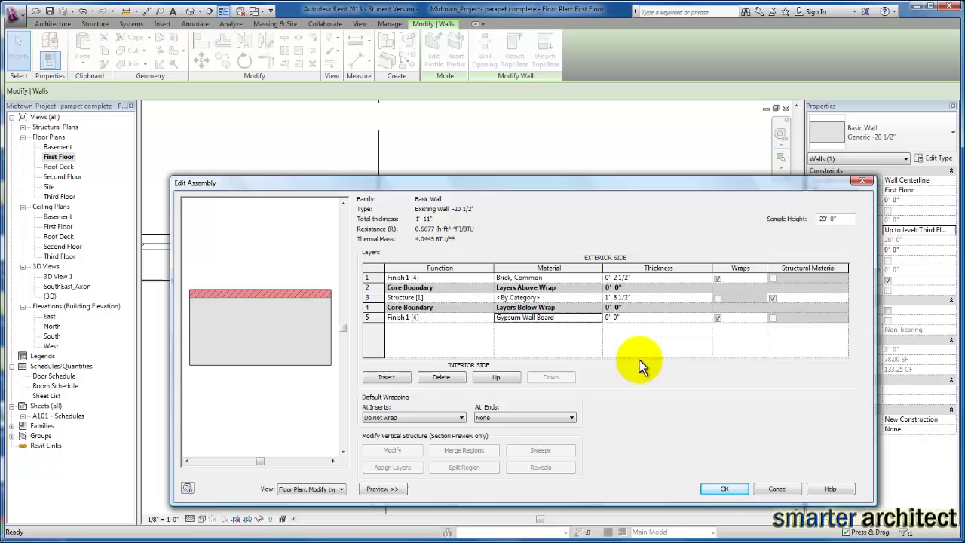
{"action": "left_click", "coordinate": [660, 316]}
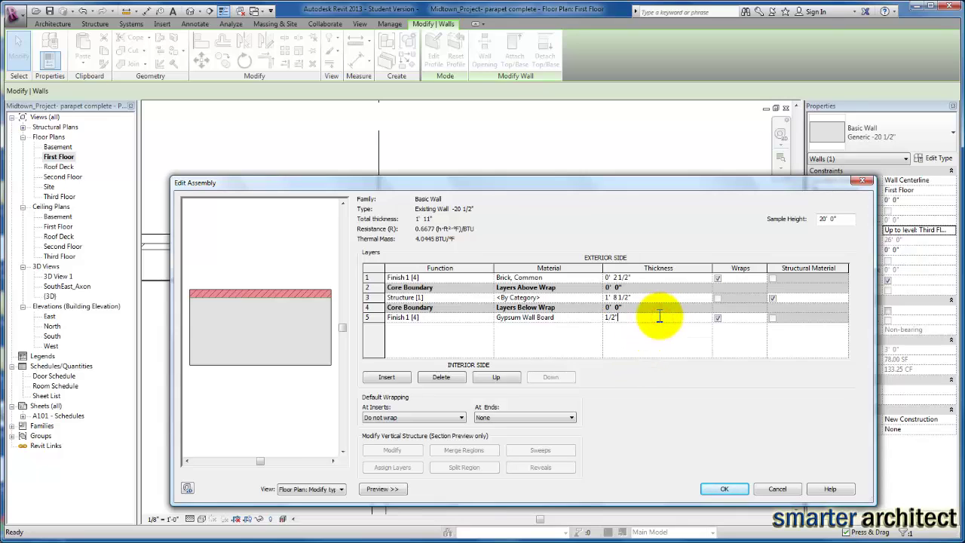
{"action": "key", "text": "Tab"}
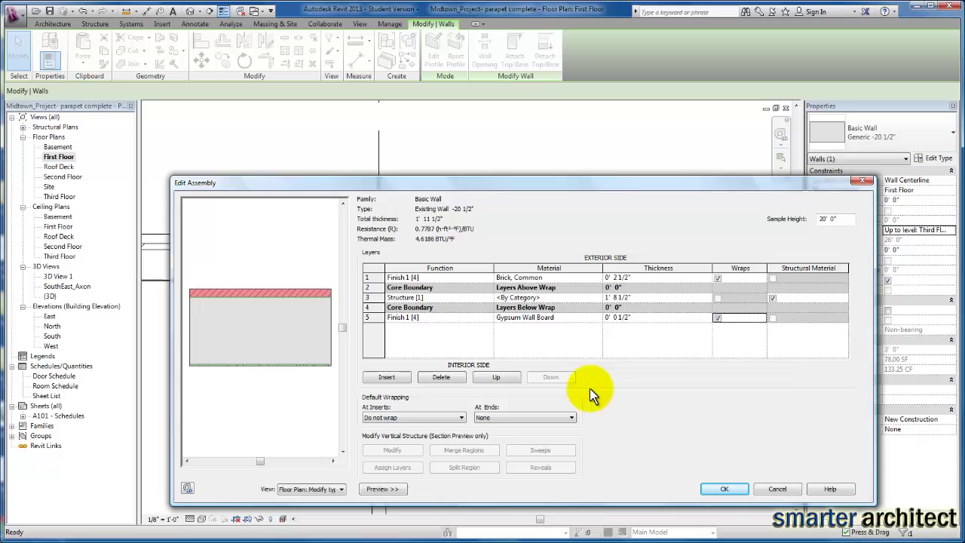
Step: Change the structure layer thickness to 1' 5 1/2"
{"action": "left_click", "coordinate": [616, 297]}
{"action": "key", "text": "BackSpace"}
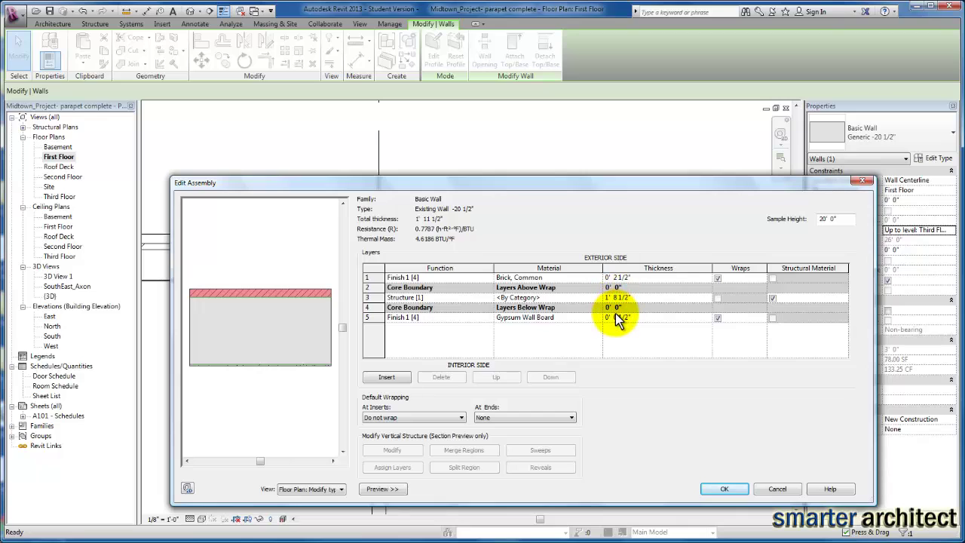
{"action": "type", "text": "5"}
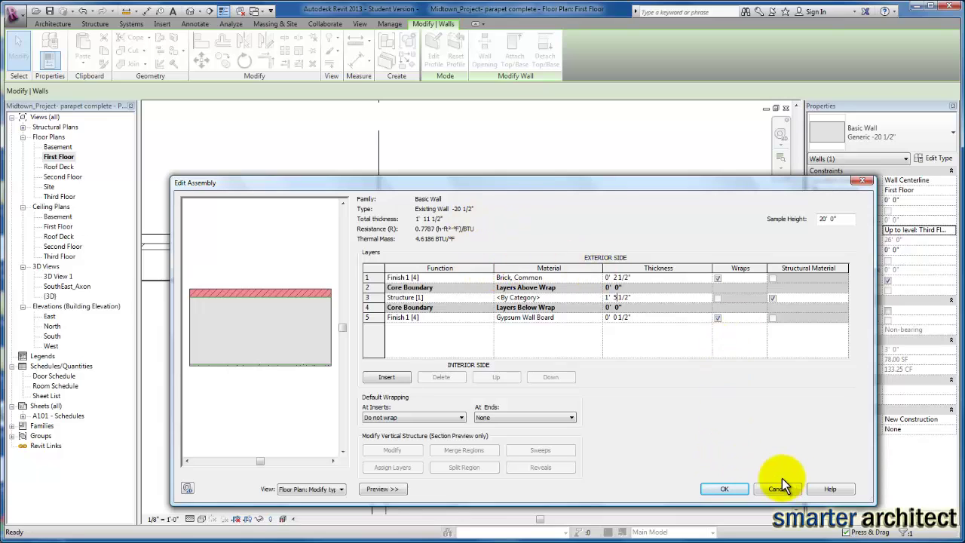
{"action": "key", "text": "Tab"}
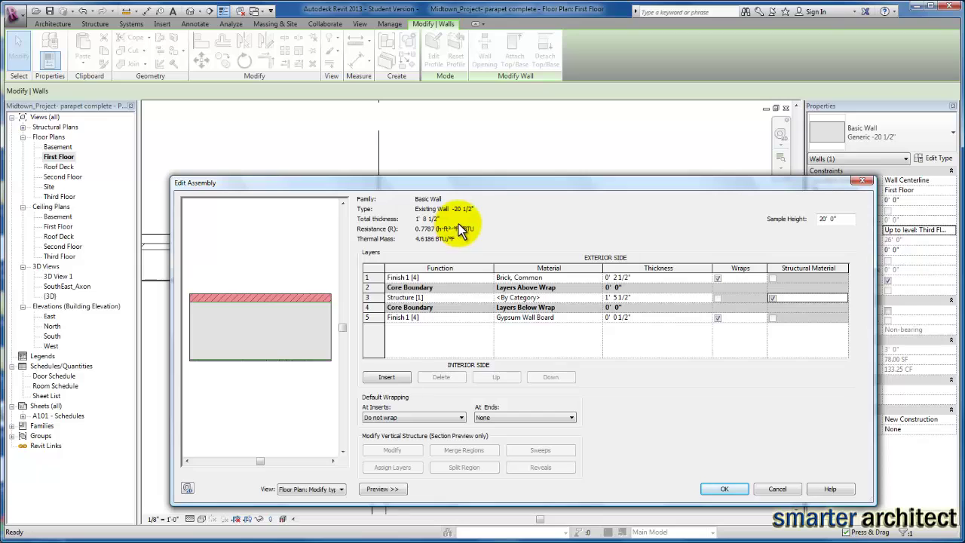
Step: Accept the revised layers and apply the changes to the Existing Wall -20 1/2" type
{"action": "left_click", "coordinate": [723, 490]}
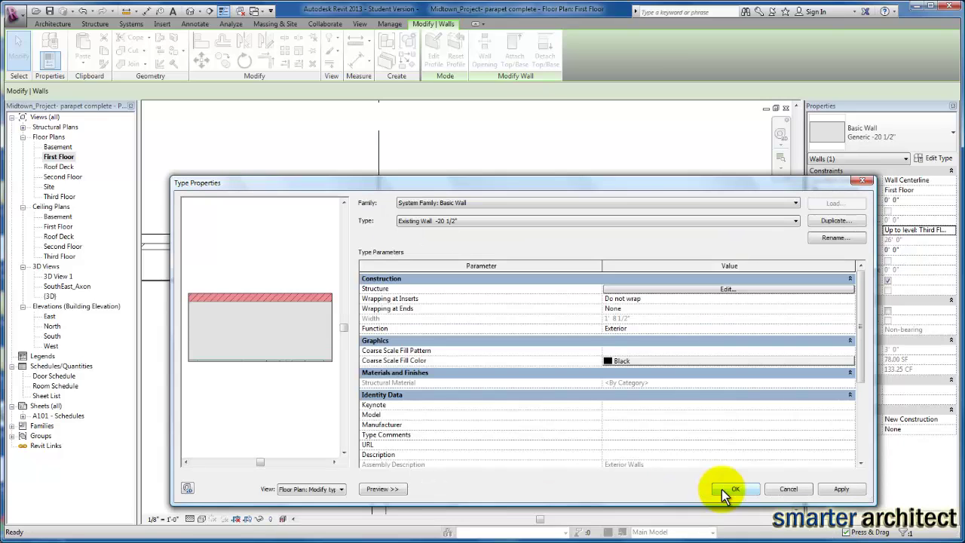
{"action": "left_click", "coordinate": [843, 488]}
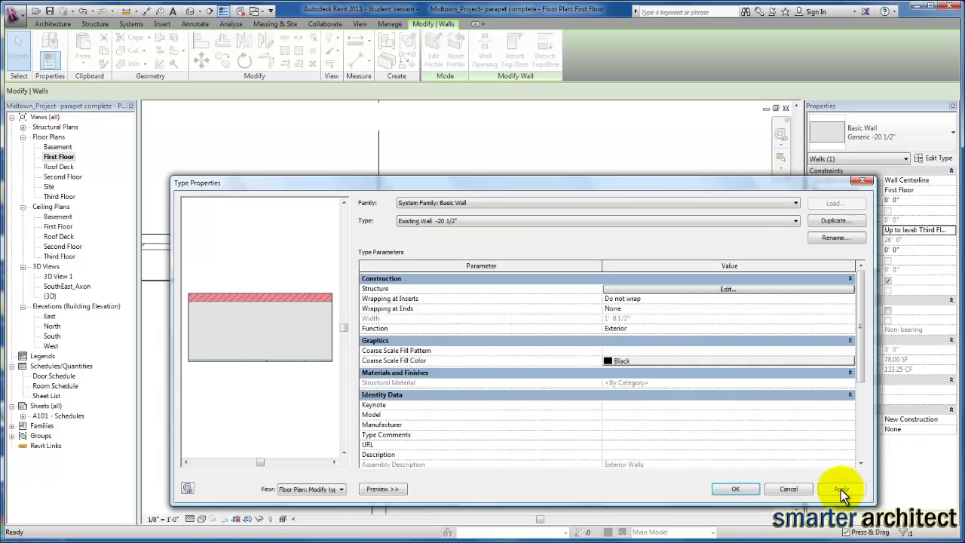
{"action": "left_click", "coordinate": [734, 489]}
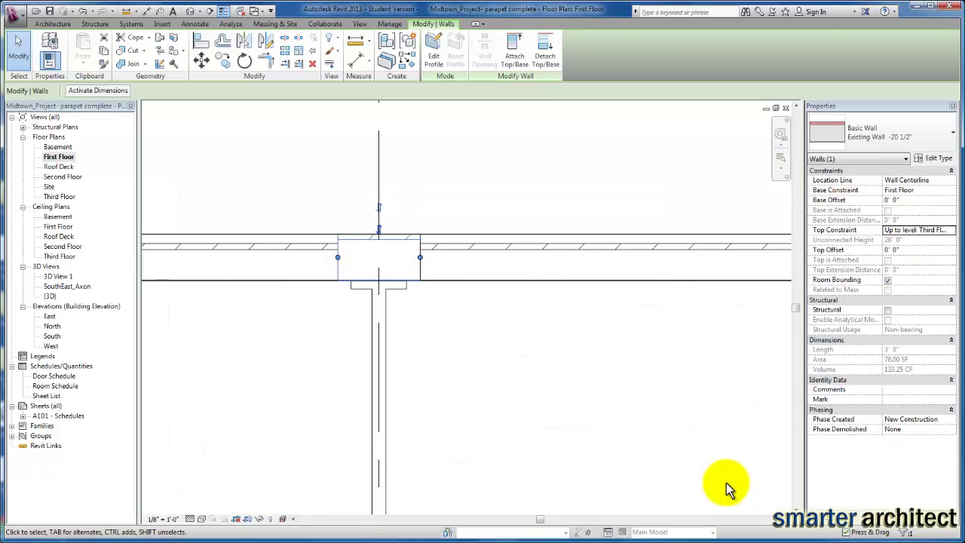
Step: Deselect the wall, zoom around grid 8 to check it, then open the SouthEast_Axon 3D view
{"action": "left_click", "coordinate": [529, 347]}
{"action": "scroll", "coordinate": [395, 285], "scroll_direction": "down", "scroll_amount": 5}
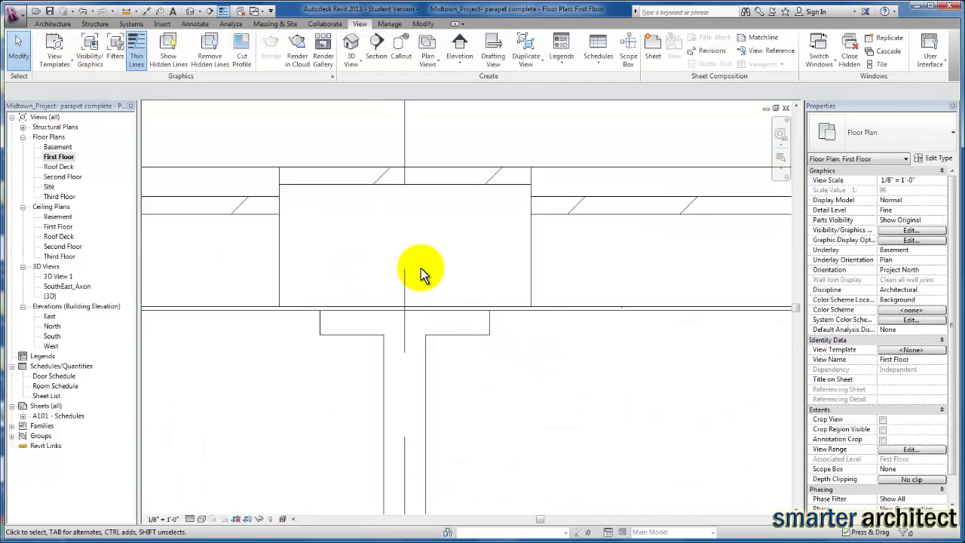
{"action": "scroll", "coordinate": [513, 301], "scroll_direction": "down", "scroll_amount": 2}
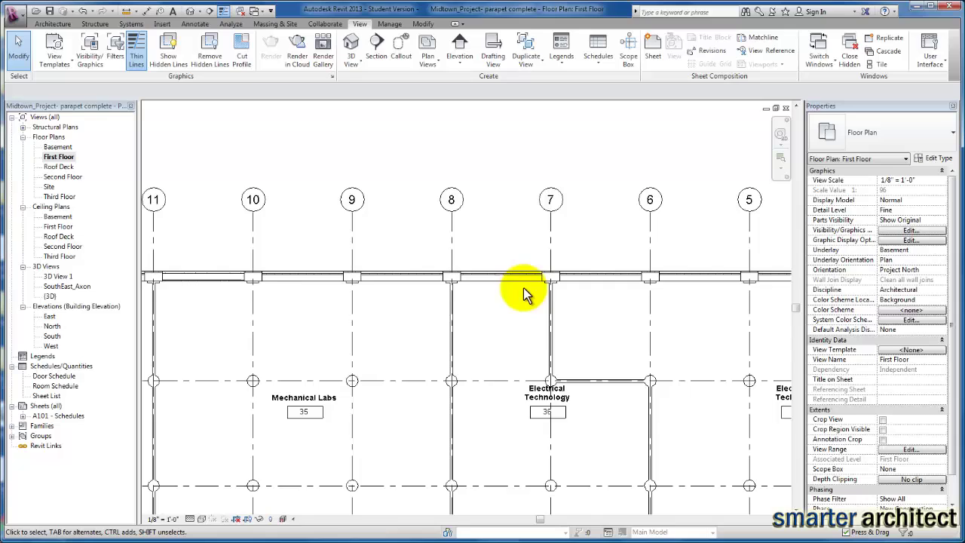
{"action": "scroll", "coordinate": [457, 276], "scroll_direction": "up", "scroll_amount": 4}
{"action": "scroll", "coordinate": [443, 285], "scroll_direction": "up", "scroll_amount": 3}
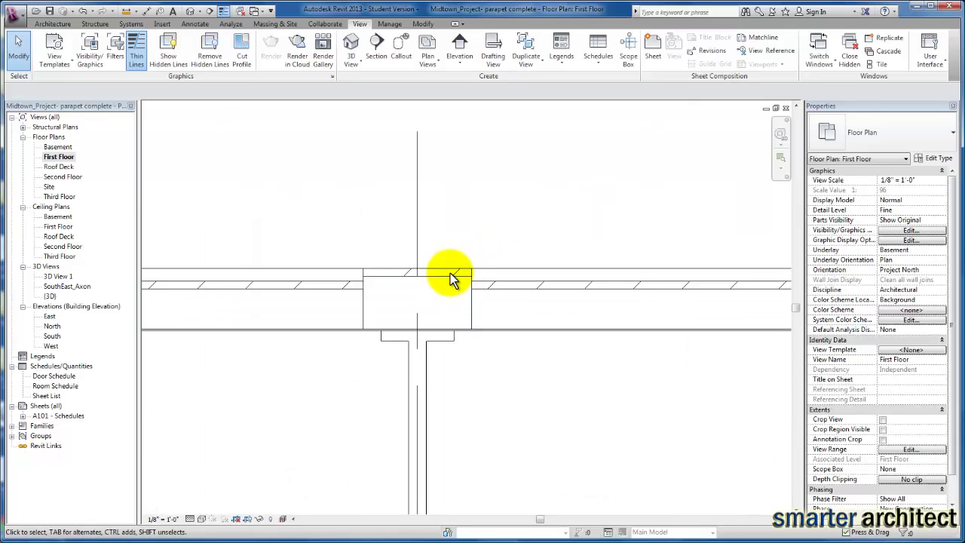
{"action": "scroll", "coordinate": [448, 281], "scroll_direction": "down", "scroll_amount": 3}
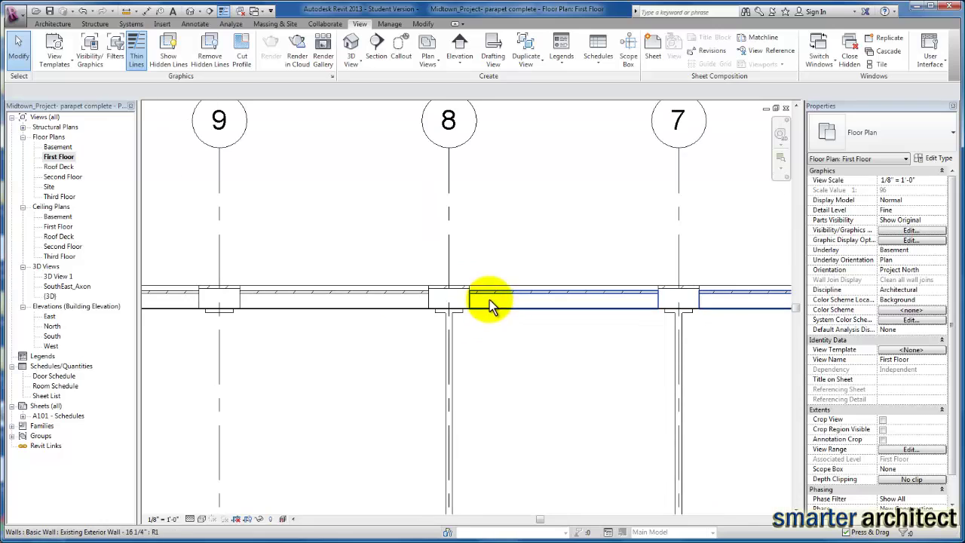
{"action": "double_click", "coordinate": [56, 288]}
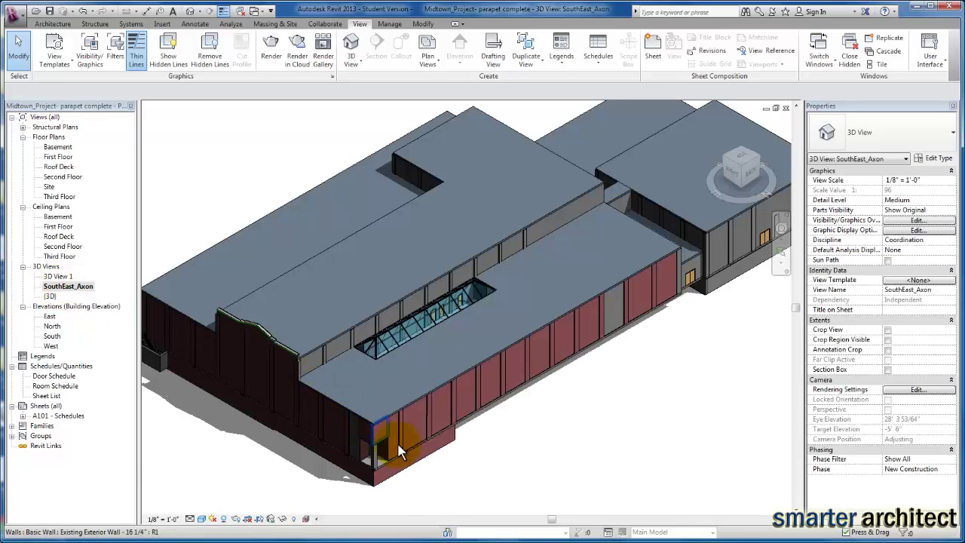
{"action": "scroll", "coordinate": [400, 451], "scroll_direction": "up", "scroll_amount": 5}
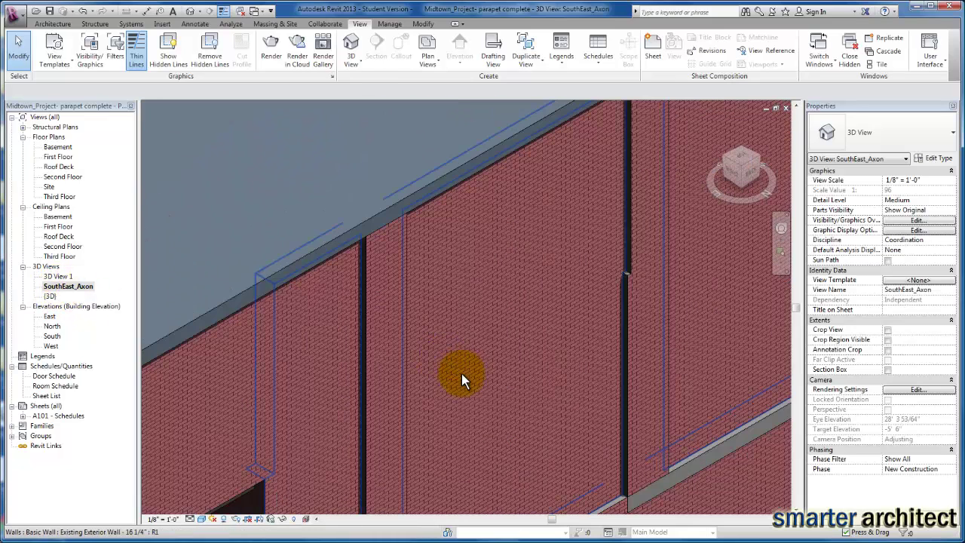
{"action": "scroll", "coordinate": [462, 380], "scroll_direction": "down", "scroll_amount": 5}
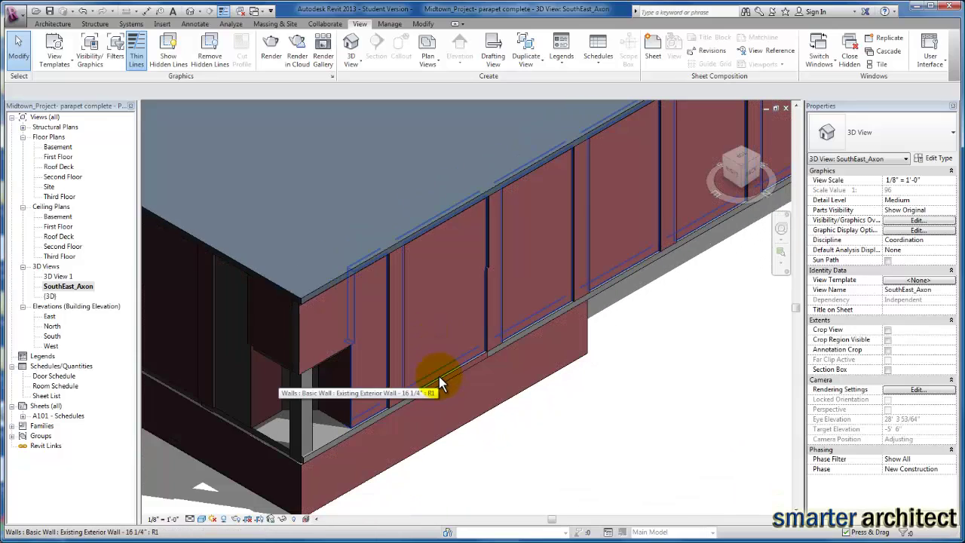
{"action": "scroll", "coordinate": [476, 323], "scroll_direction": "down", "scroll_amount": 2}
{"action": "middle_click_drag", "start_coordinate": [476, 323], "coordinate": [512, 312]}
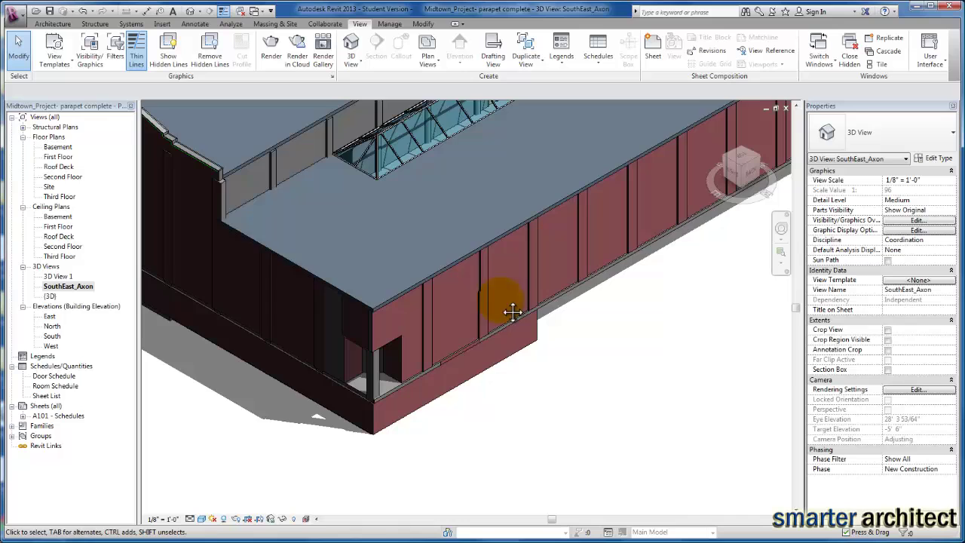
{"action": "scroll", "coordinate": [505, 314], "scroll_direction": "down", "scroll_amount": 2}
{"action": "middle_click_drag", "start_coordinate": [538, 276], "coordinate": [447, 345]}
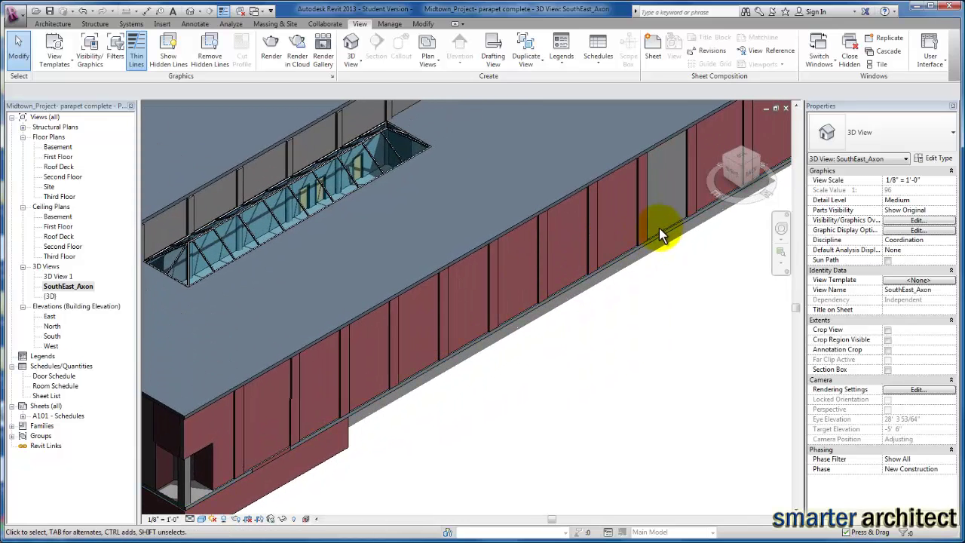
{"action": "scroll", "coordinate": [604, 302], "scroll_direction": "down", "scroll_amount": 2}
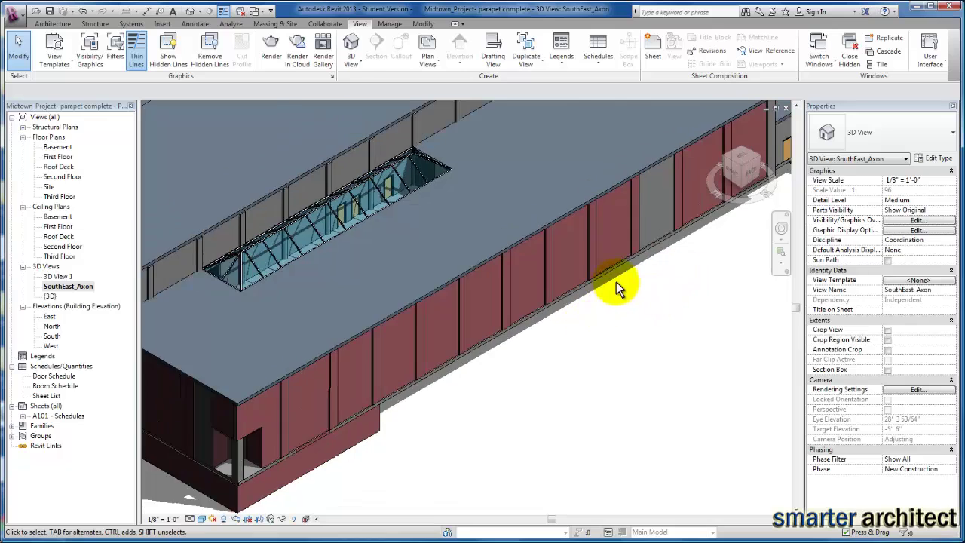
{"action": "middle_click_drag", "start_coordinate": [596, 279], "coordinate": [550, 302]}
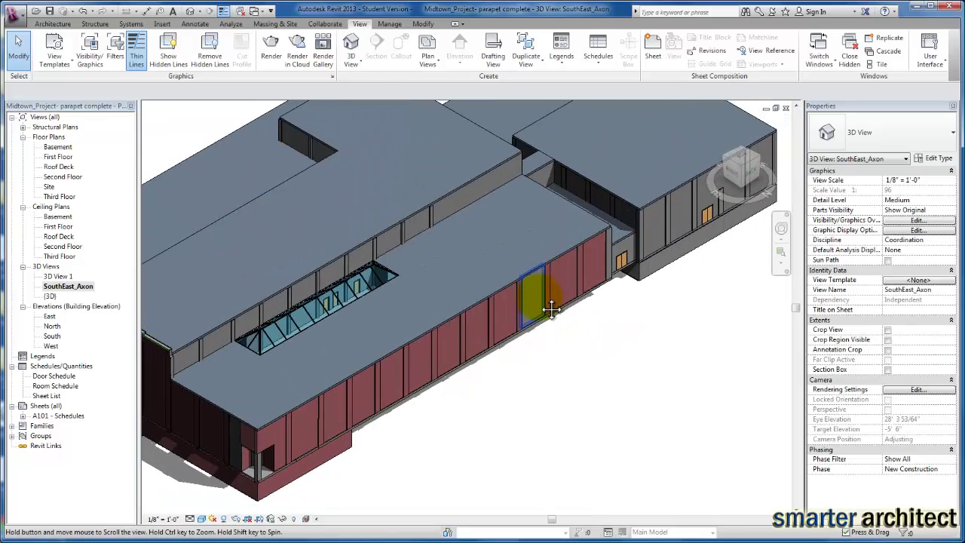
{"action": "scroll", "coordinate": [531, 311], "scroll_direction": "up", "scroll_amount": 5}
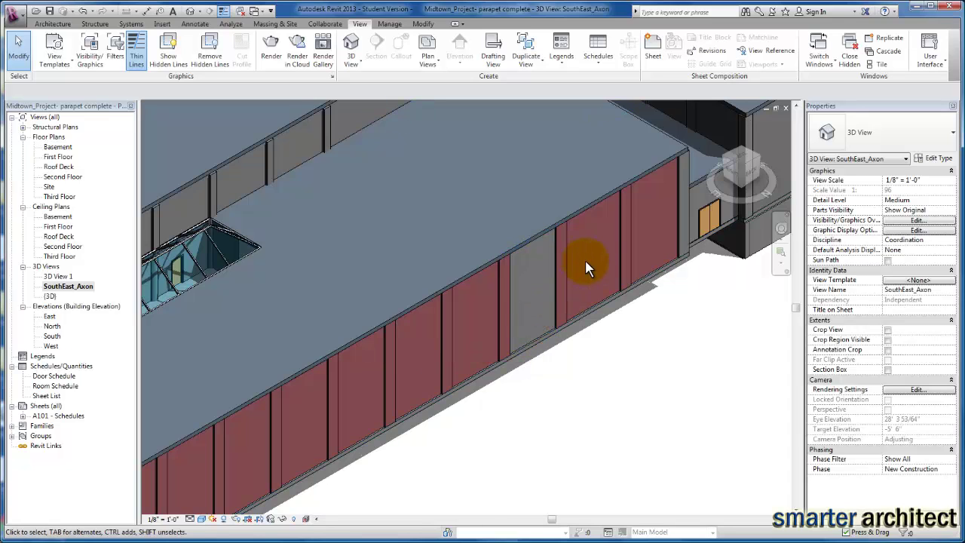
{"action": "scroll", "coordinate": [600, 264], "scroll_direction": "up", "scroll_amount": 5}
{"action": "scroll", "coordinate": [554, 298], "scroll_direction": "down", "scroll_amount": 4}
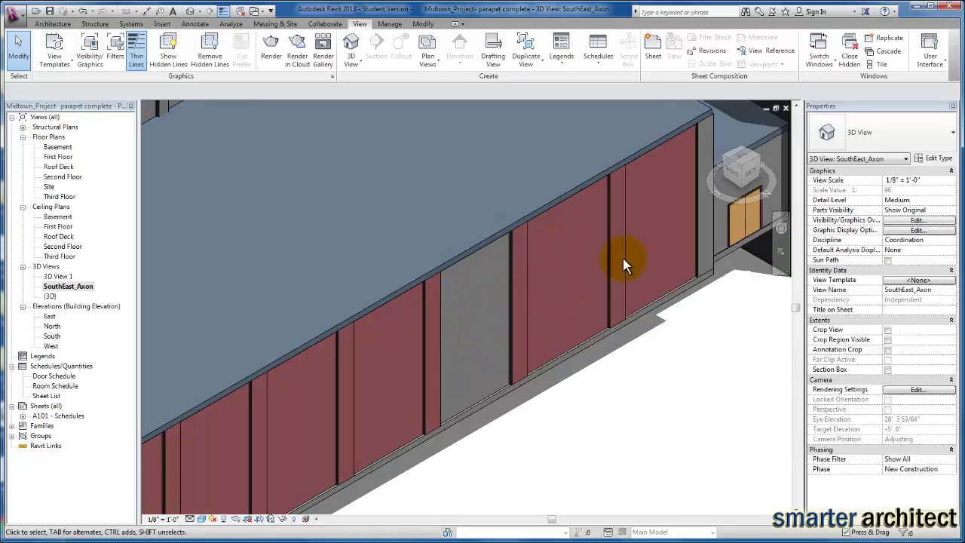
{"action": "scroll", "coordinate": [602, 217], "scroll_direction": "down", "scroll_amount": 2}
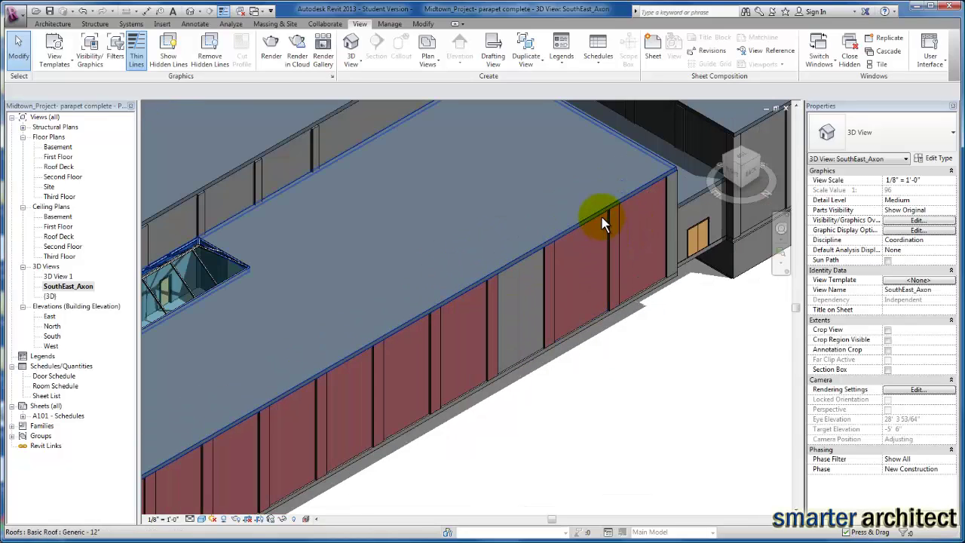